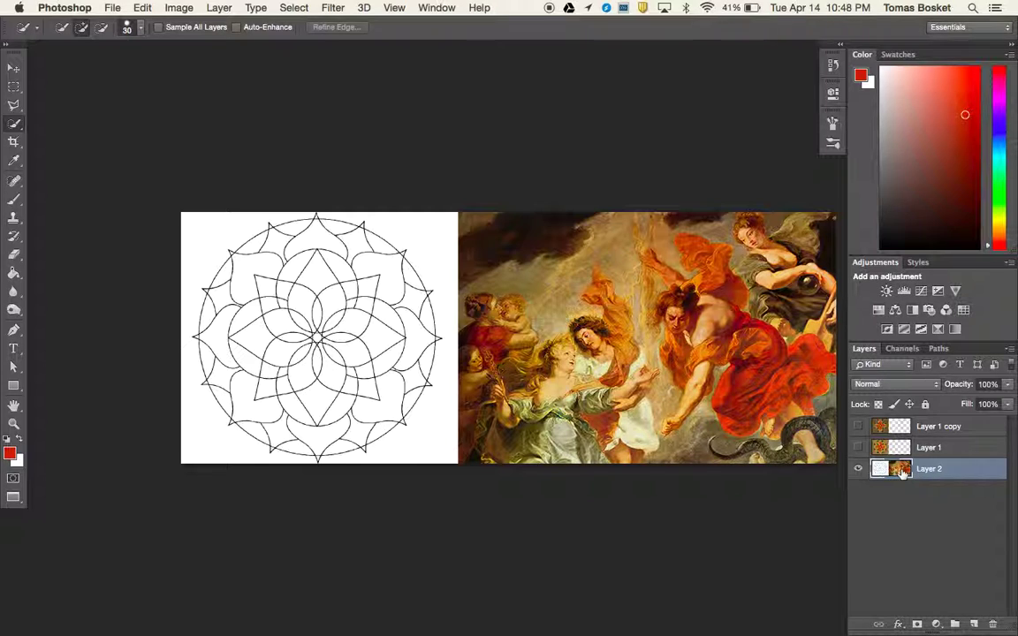
Add a new layer with default settings above Layer 2 and make Layer 2 active again.
key(super+shift+n)
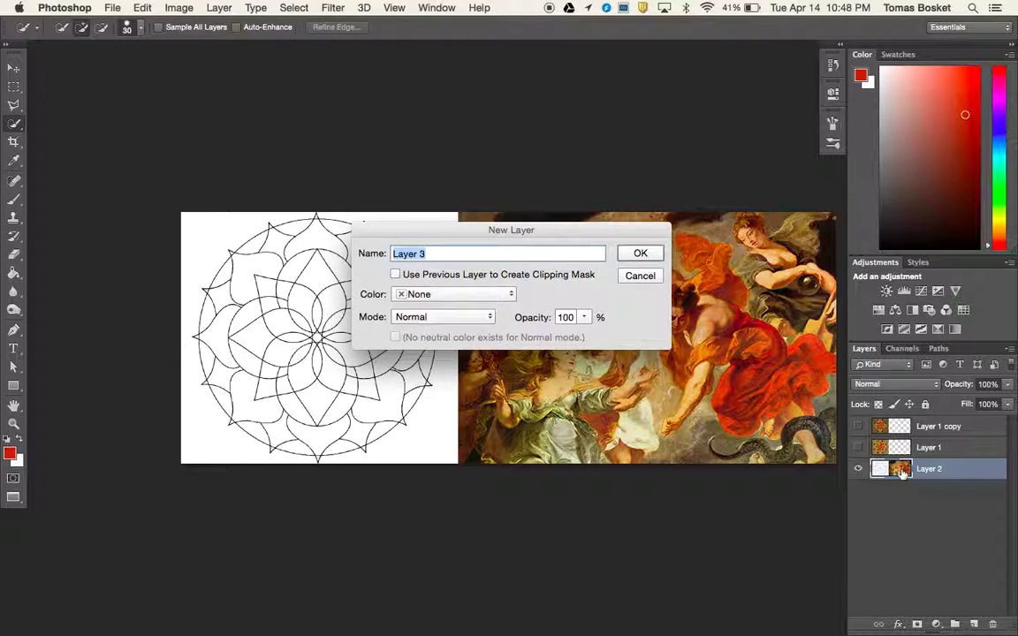
key(Return)
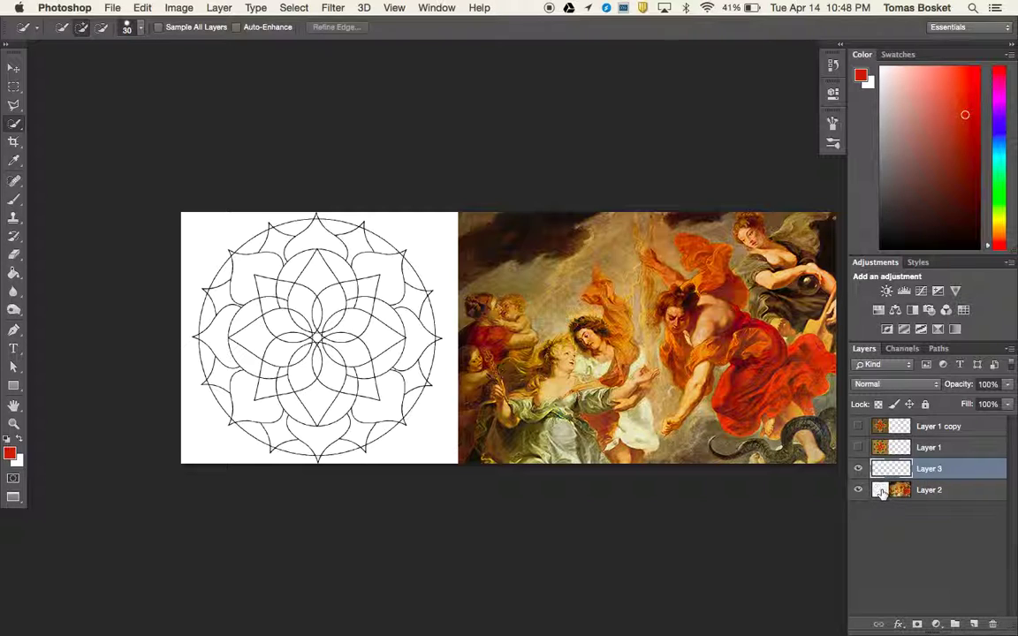
click(942, 494)
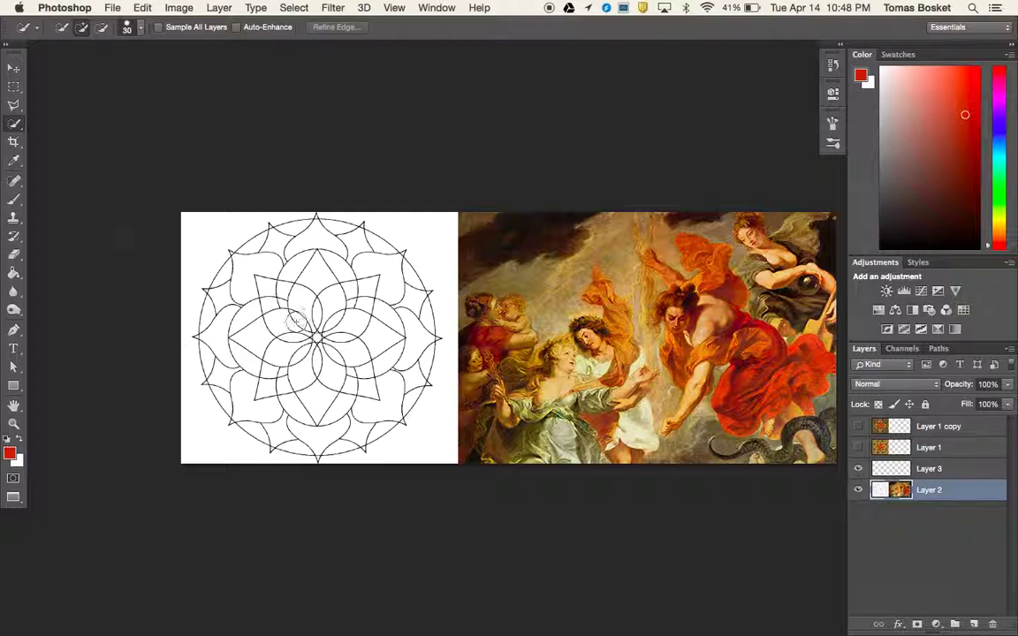
Select all eight large outer petals of the mandala with the Magic Wand, adding each one to the selection.
right_click(14, 123)
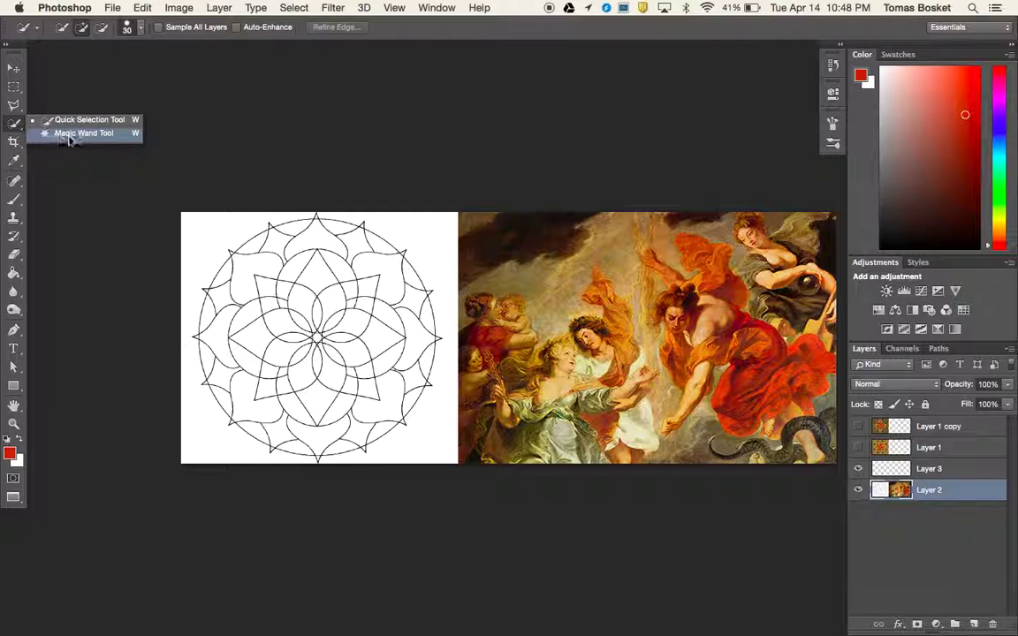
click(133, 133)
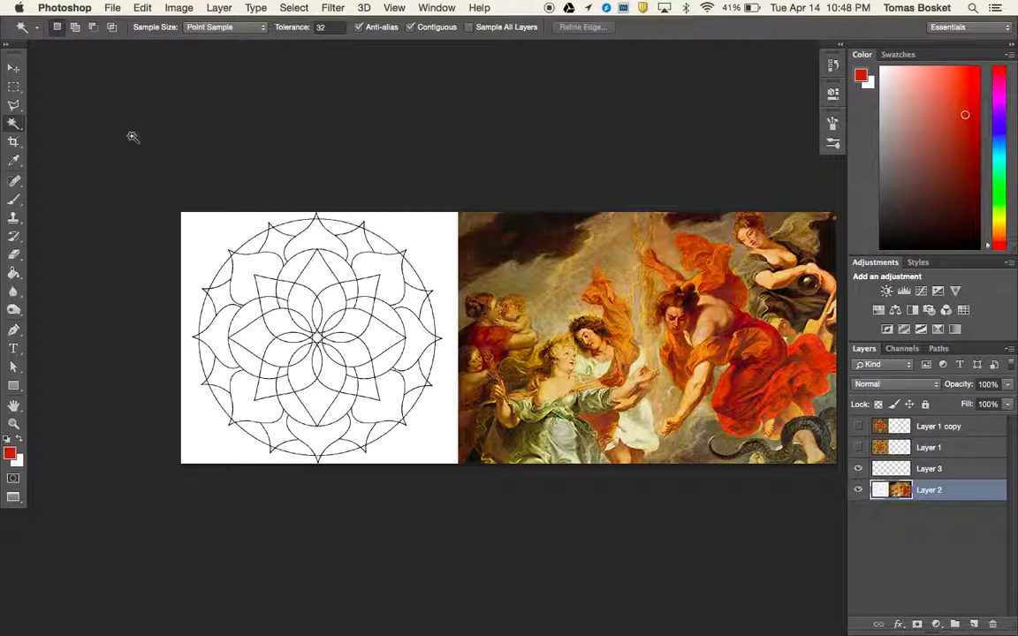
click(250, 262)
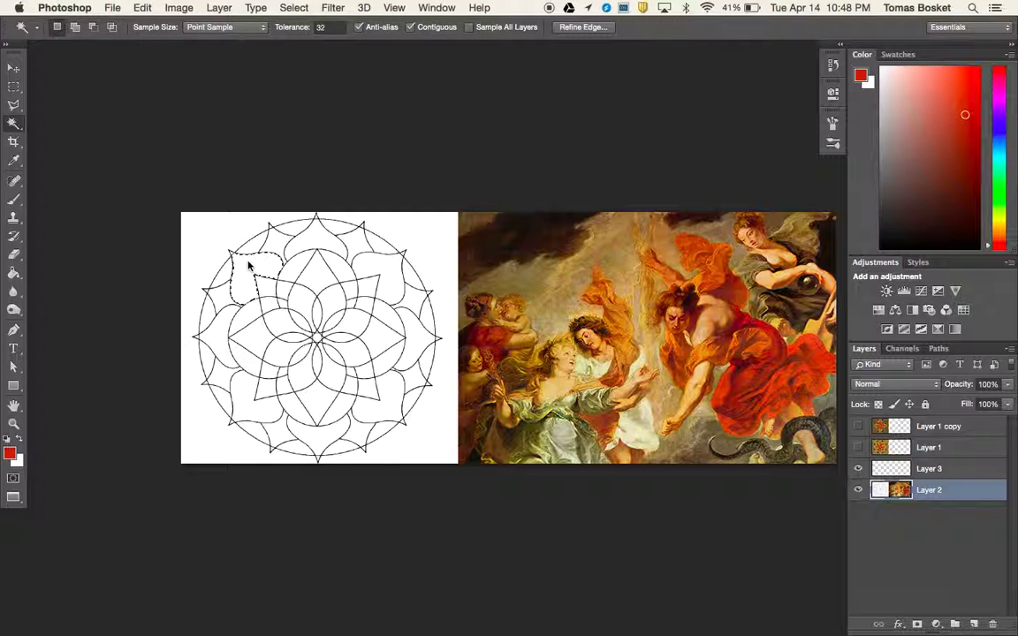
shift+click(318, 239)
shift+click(347, 246)
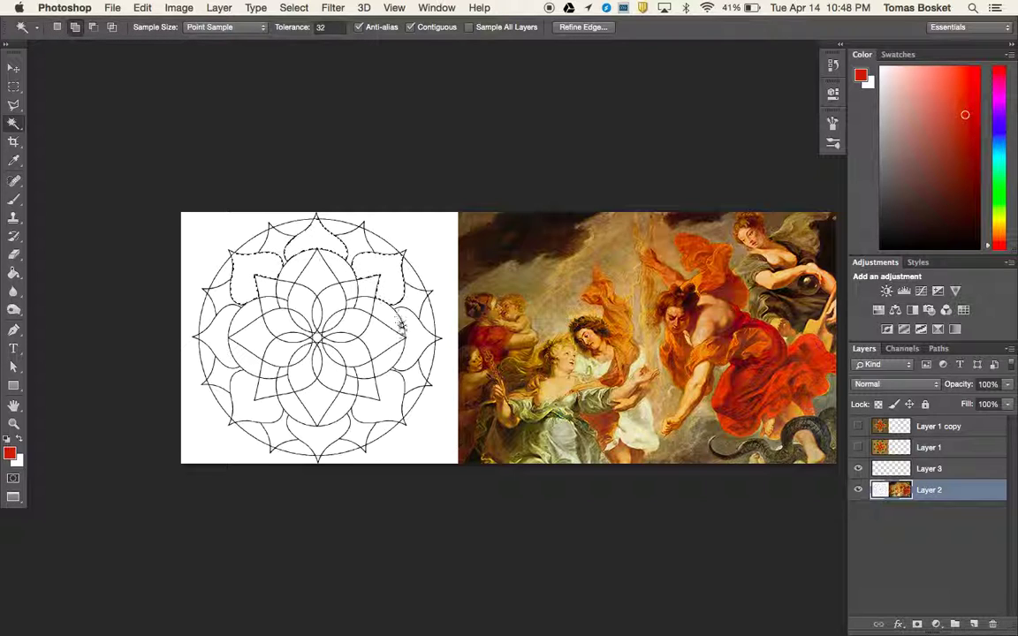
shift+click(411, 346)
shift+click(389, 399)
shift+click(330, 423)
shift+click(266, 409)
shift+click(234, 371)
shift+click(215, 327)
shift+click(223, 349)
shift+click(267, 256)
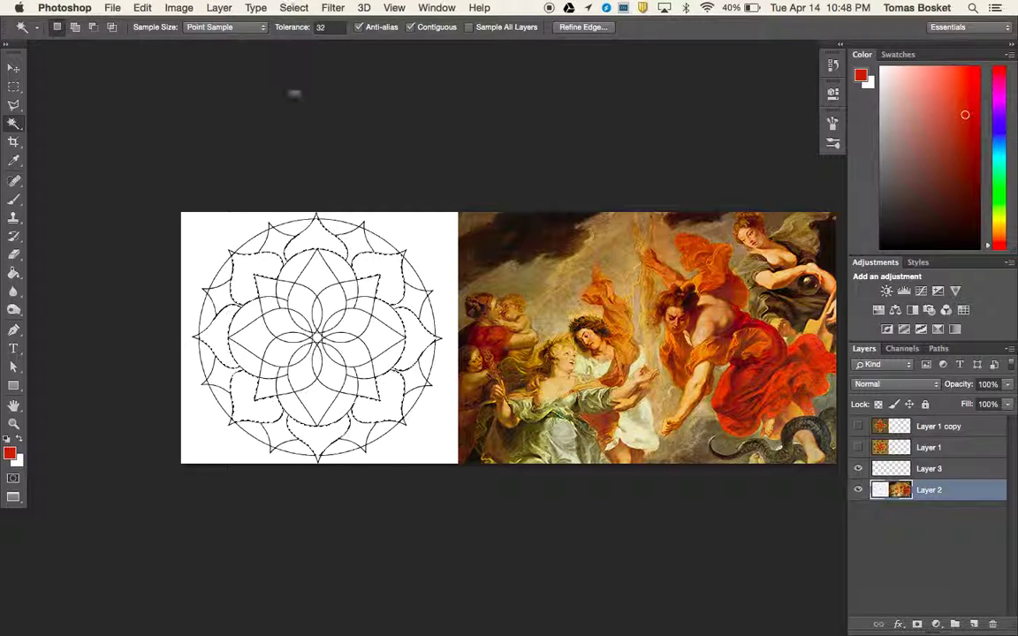
Try enlarging the petal selection with the Grow command and undo it.
click(292, 9)
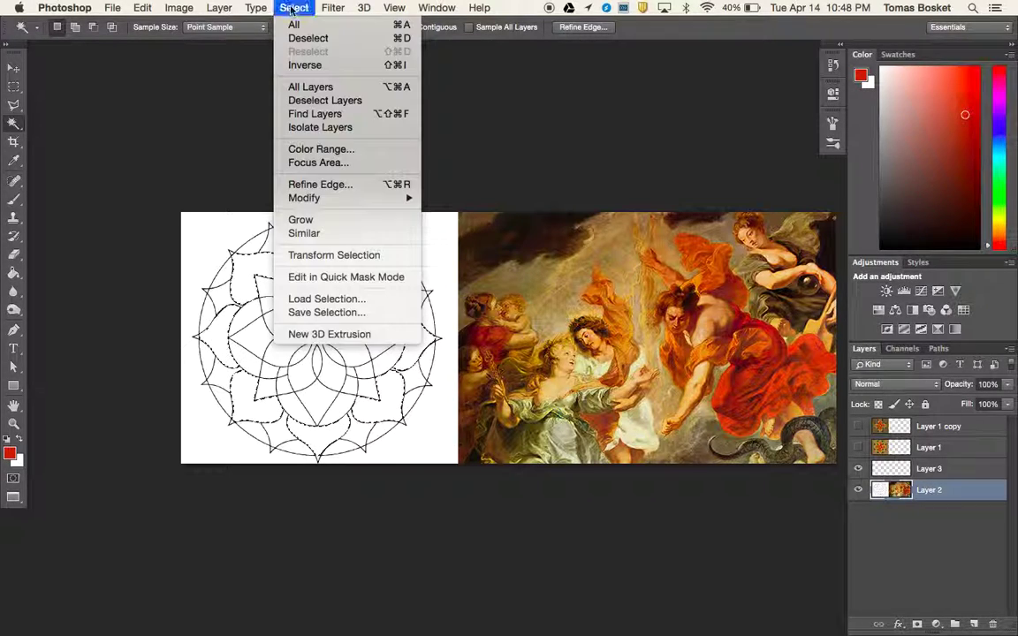
click(309, 221)
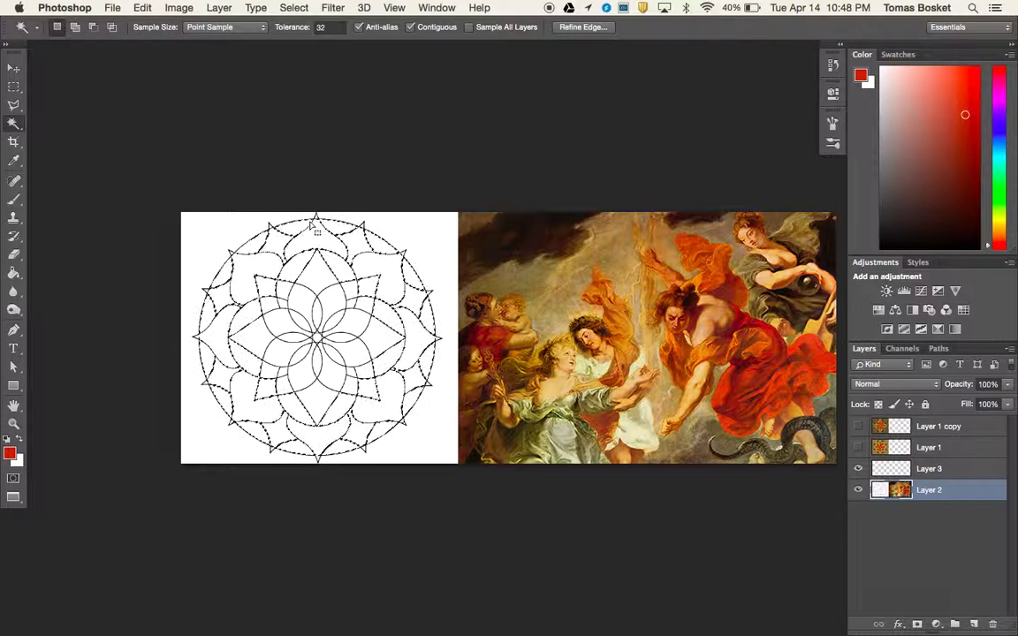
key(super+z)
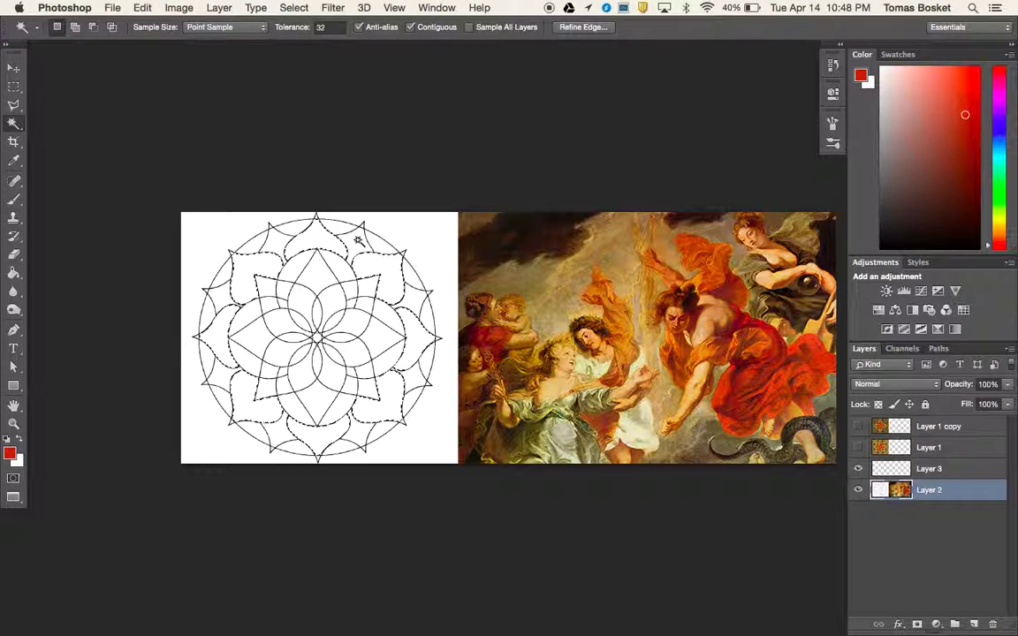
Try expanding the petal selection by 2 pixels and undo the expansion.
click(294, 8)
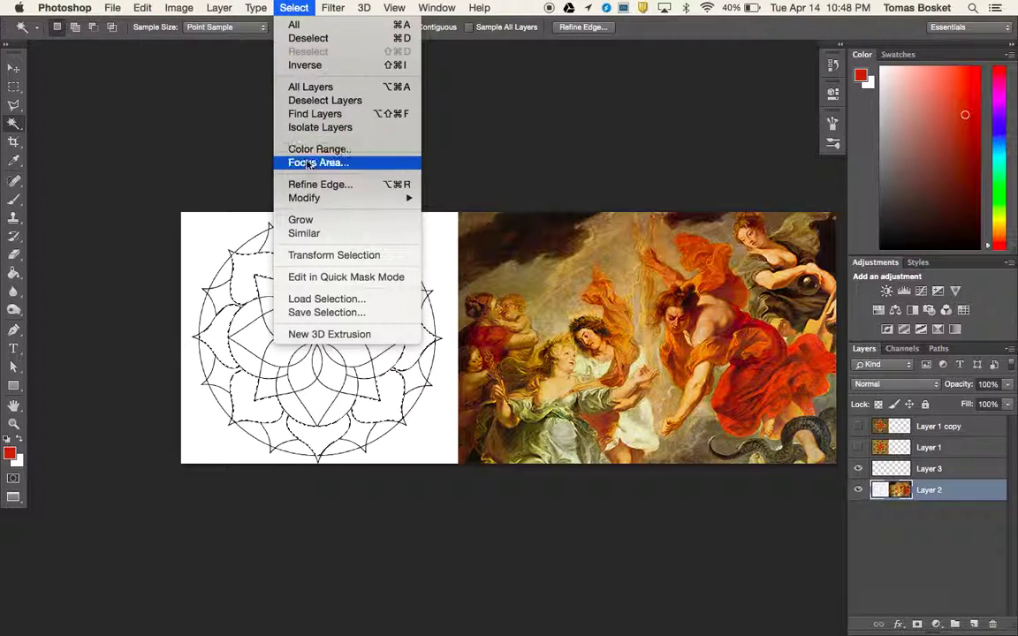
mouse_move(354, 198)
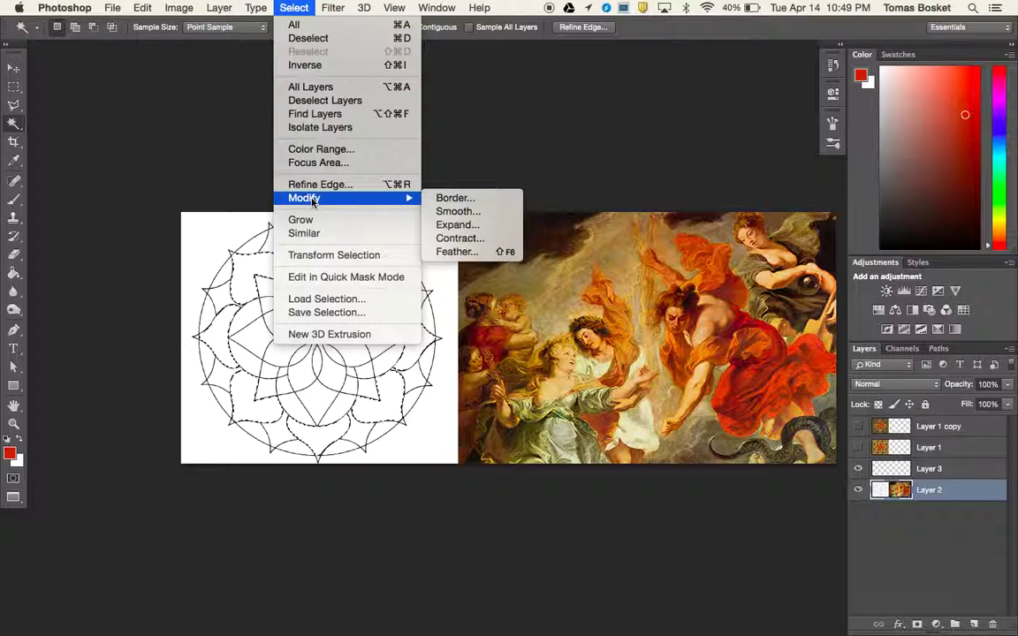
click(455, 225)
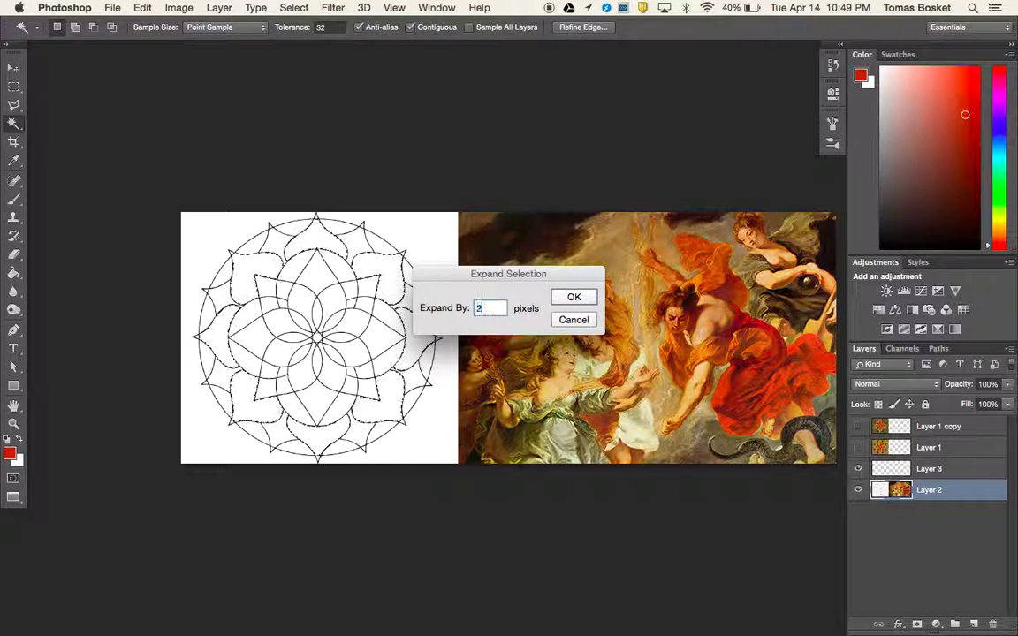
key(Return)
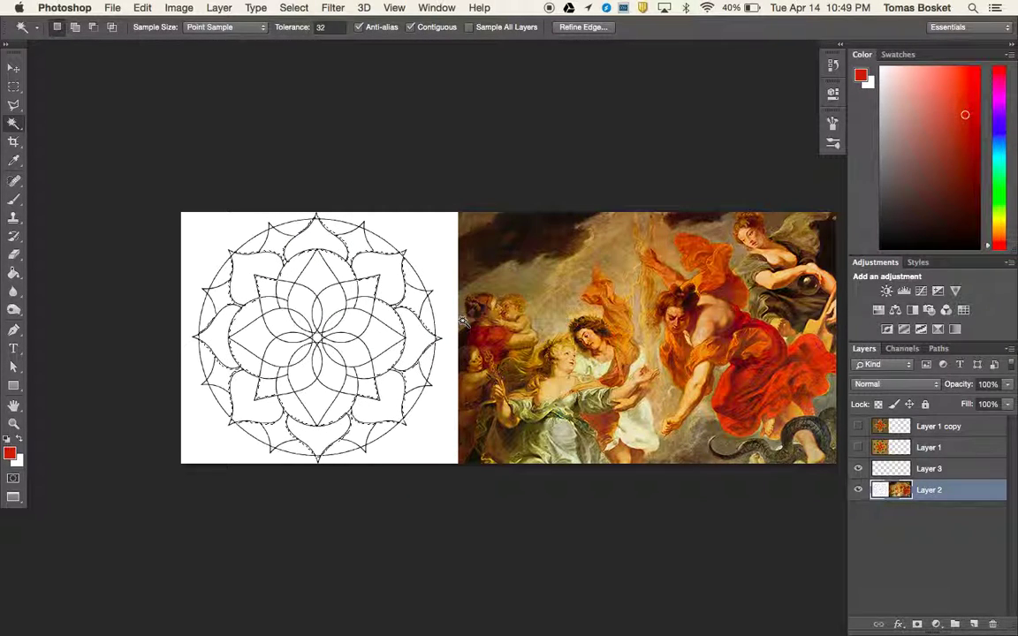
key(super+c)
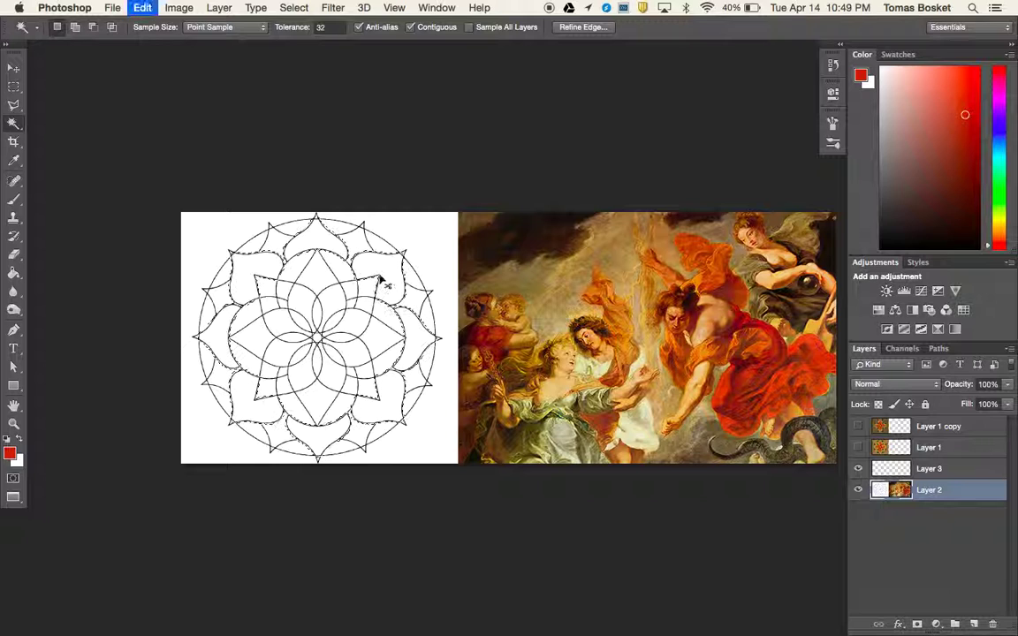
Expand the selection of the eight outer petals by 1 pixel.
click(294, 7)
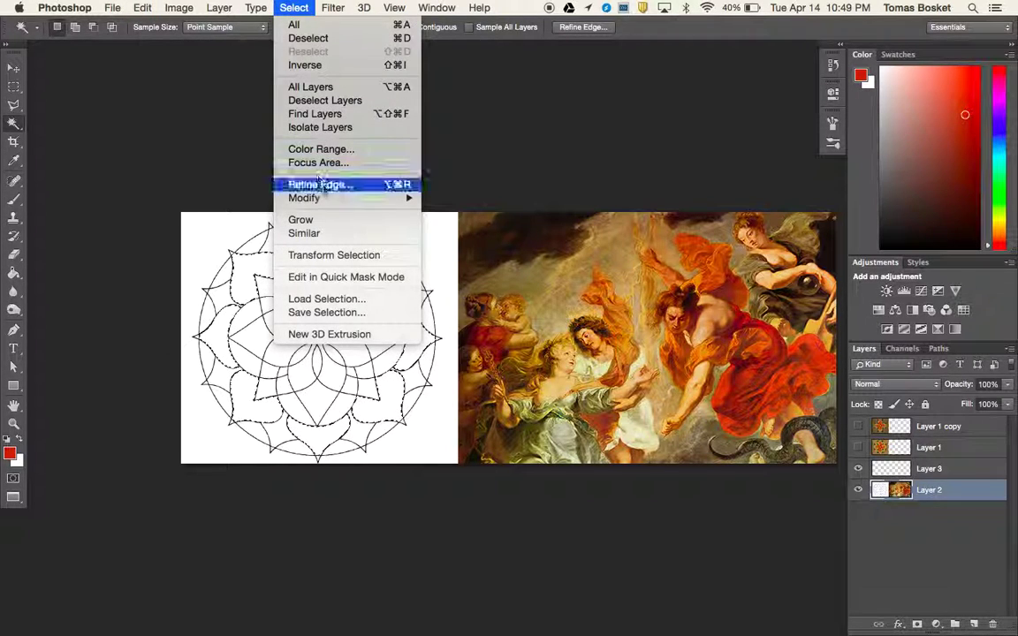
mouse_move(334, 200)
click(453, 226)
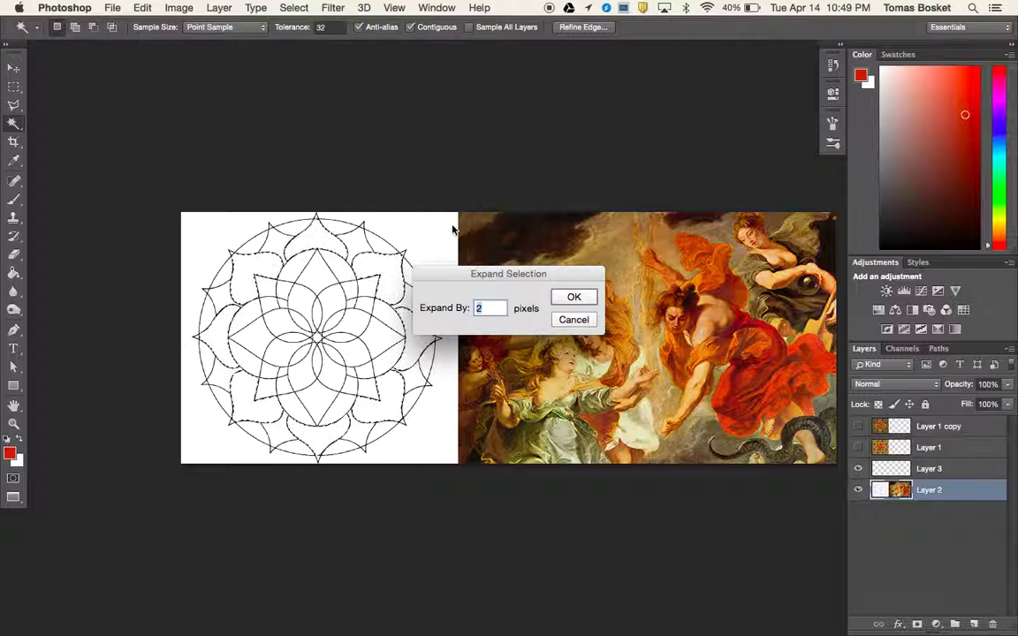
text(1)
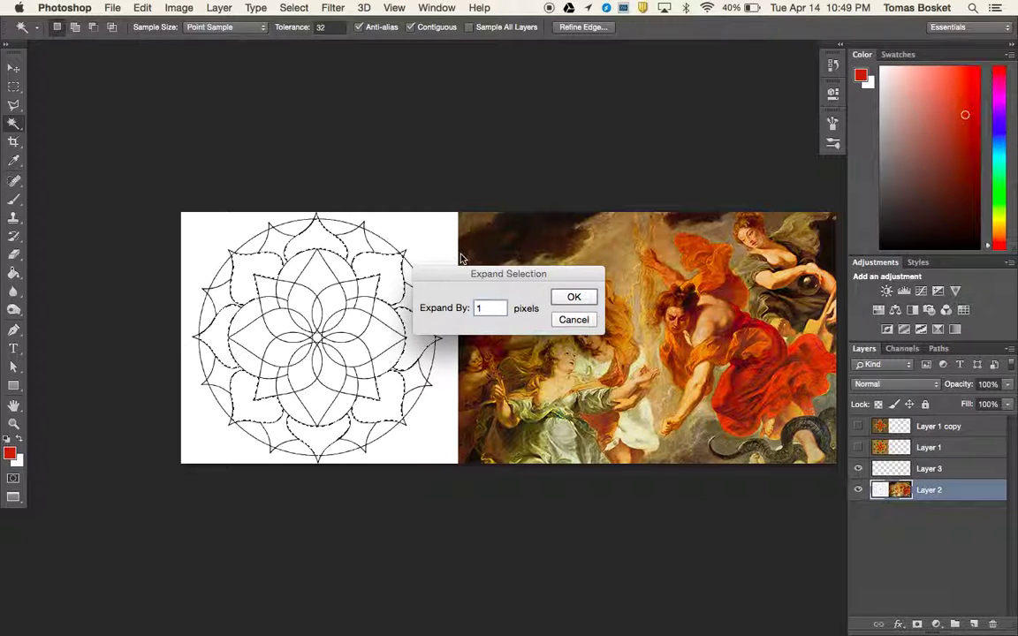
key(Return)
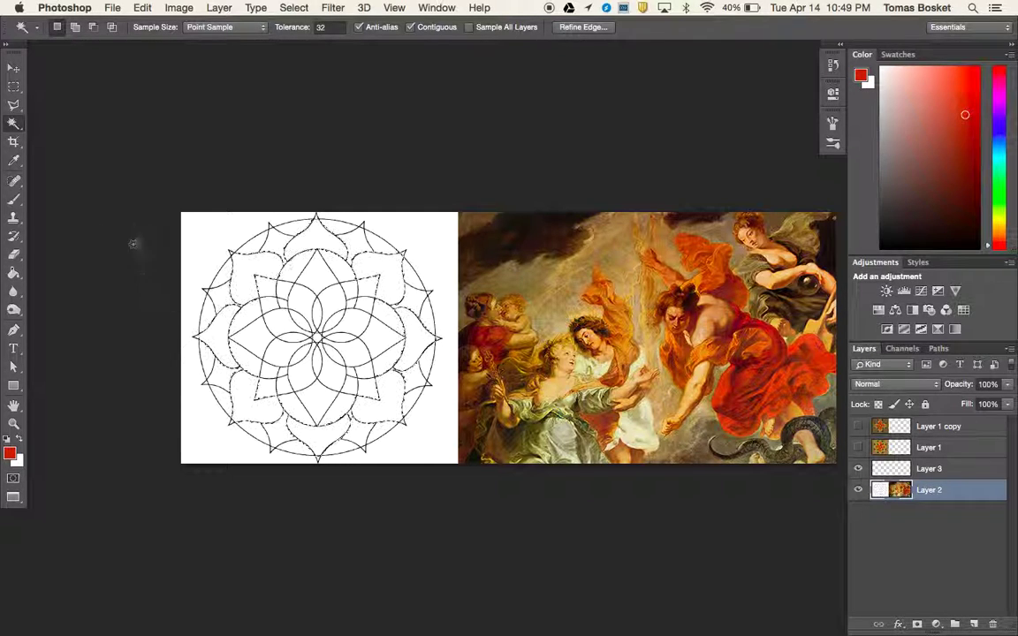
Sample an olive-tan color from the painting's sky with the Eyedropper and fill the selected petals with it.
key(i)
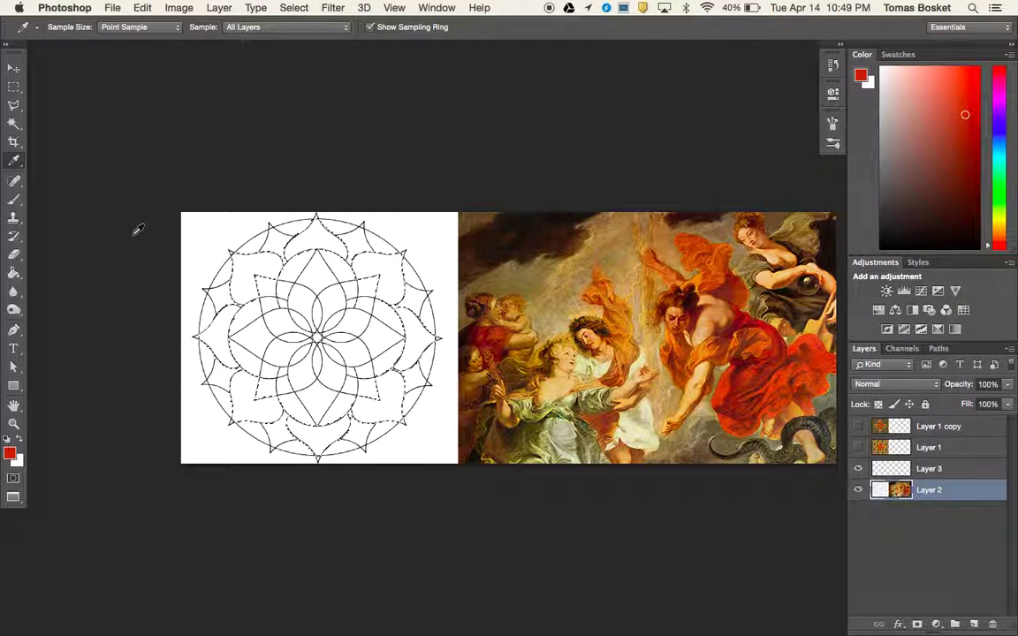
click(533, 275)
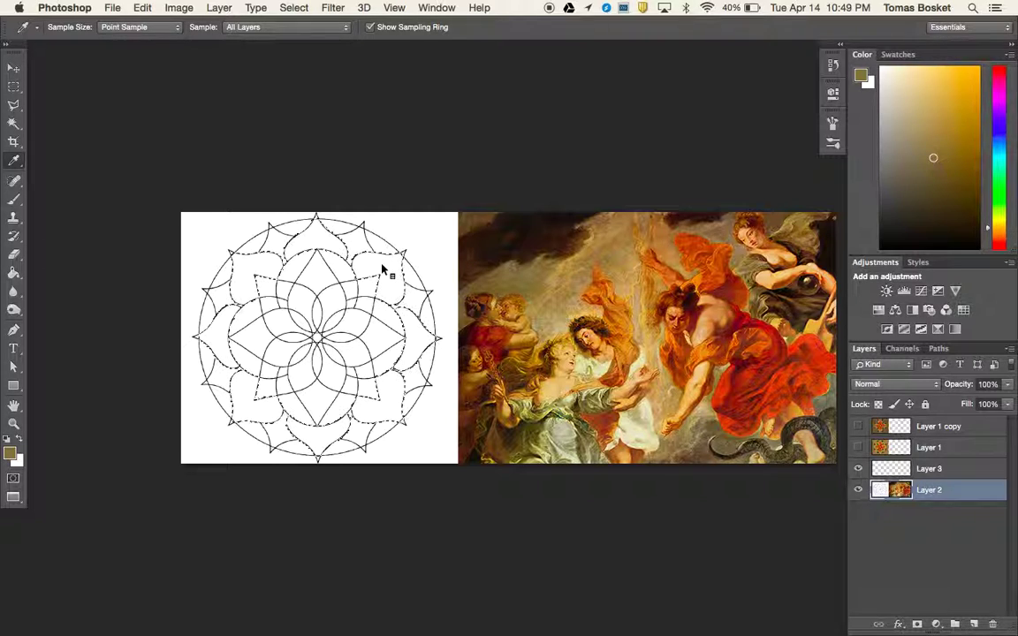
key(alt+BackSpace)
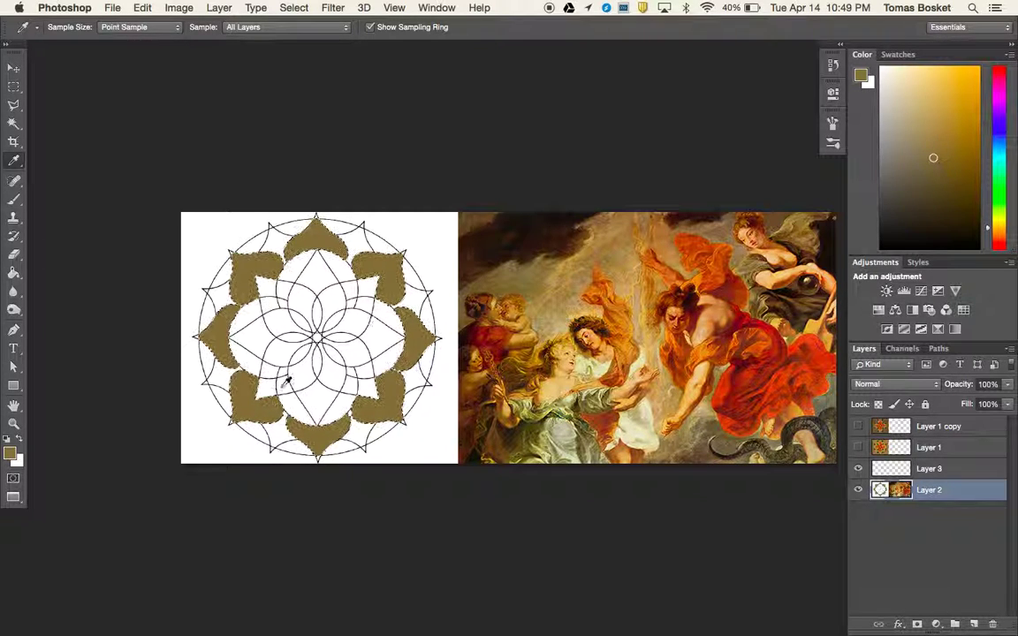
Save the petal selection as a new channel named "tan petals" and deselect it.
click(295, 8)
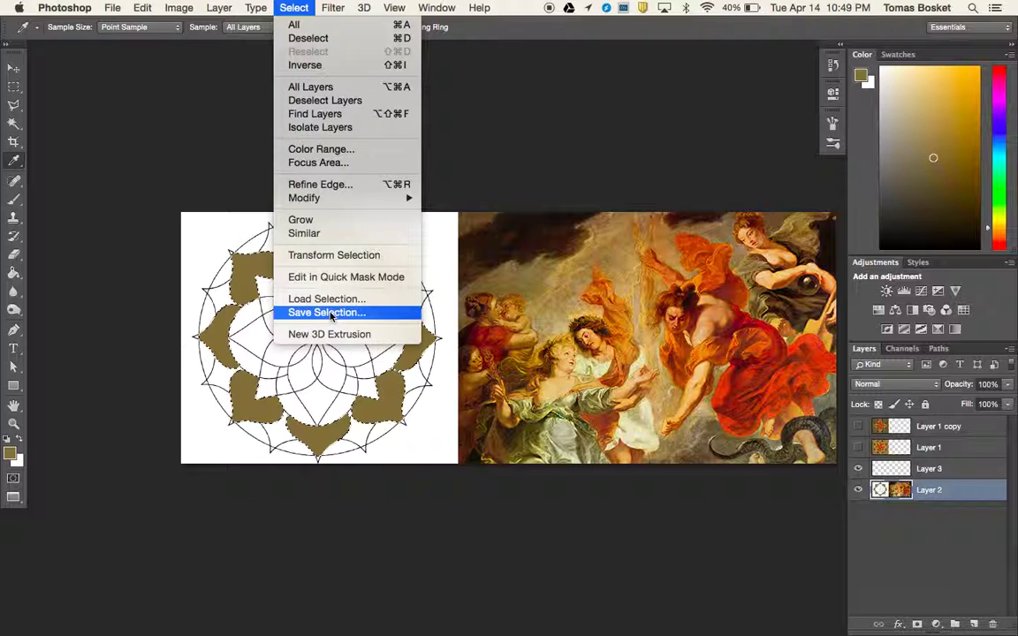
click(332, 317)
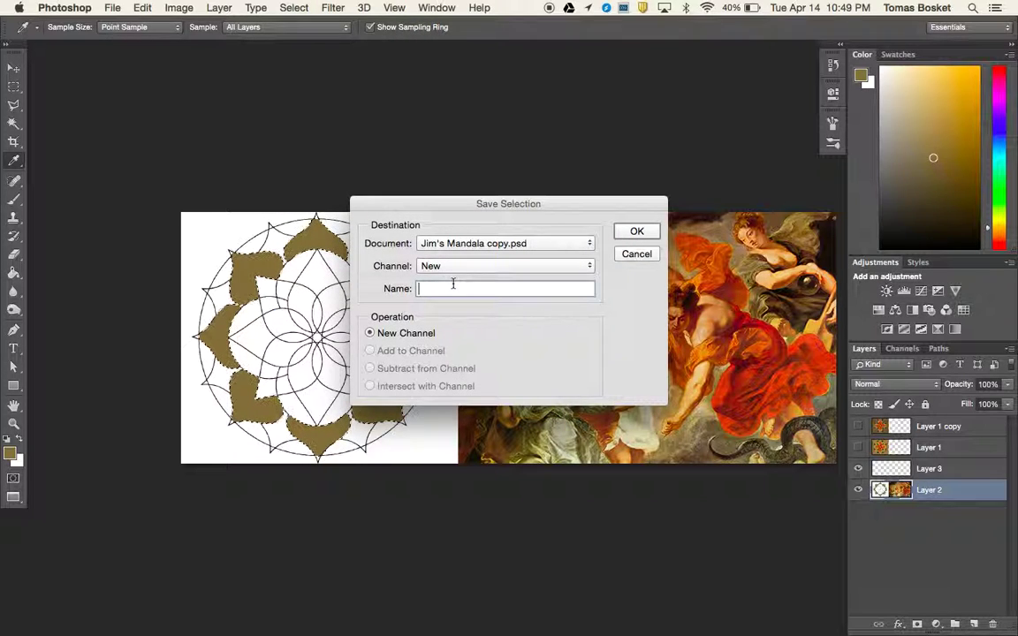
text(tan petals)
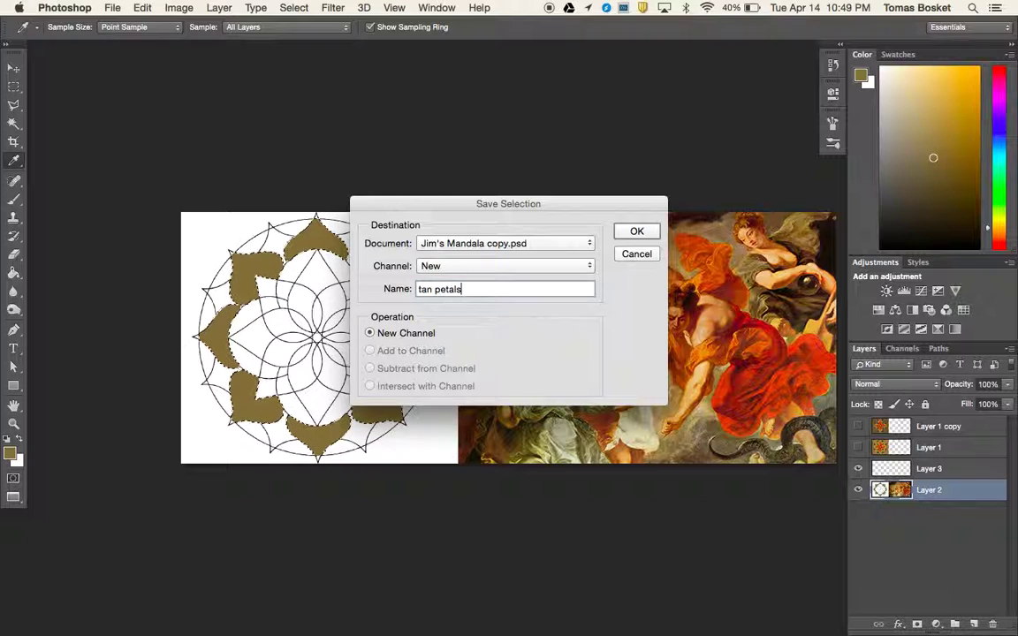
key(Return)
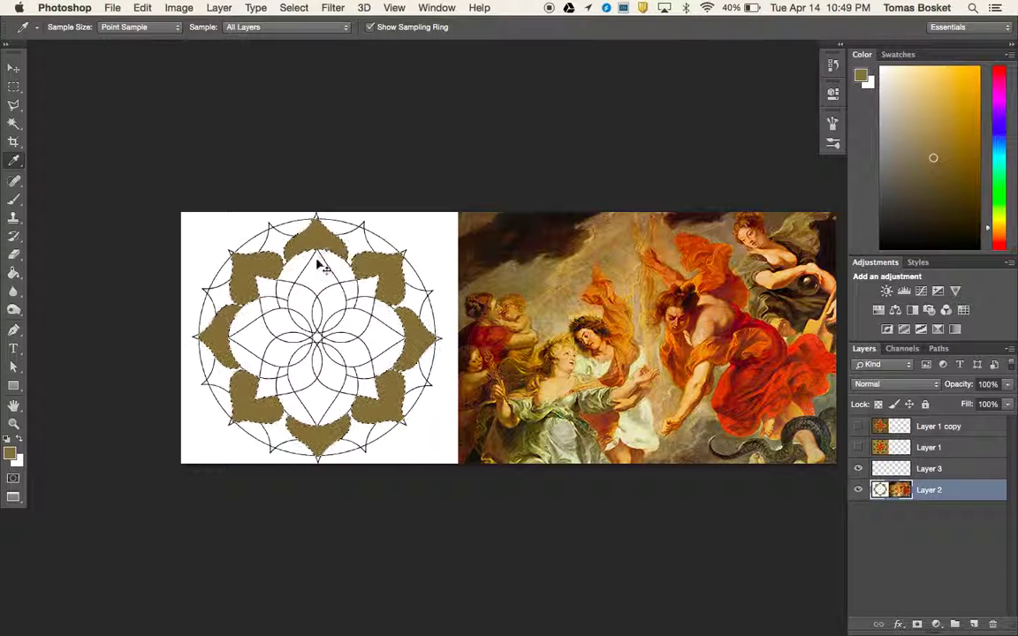
key(super+d)
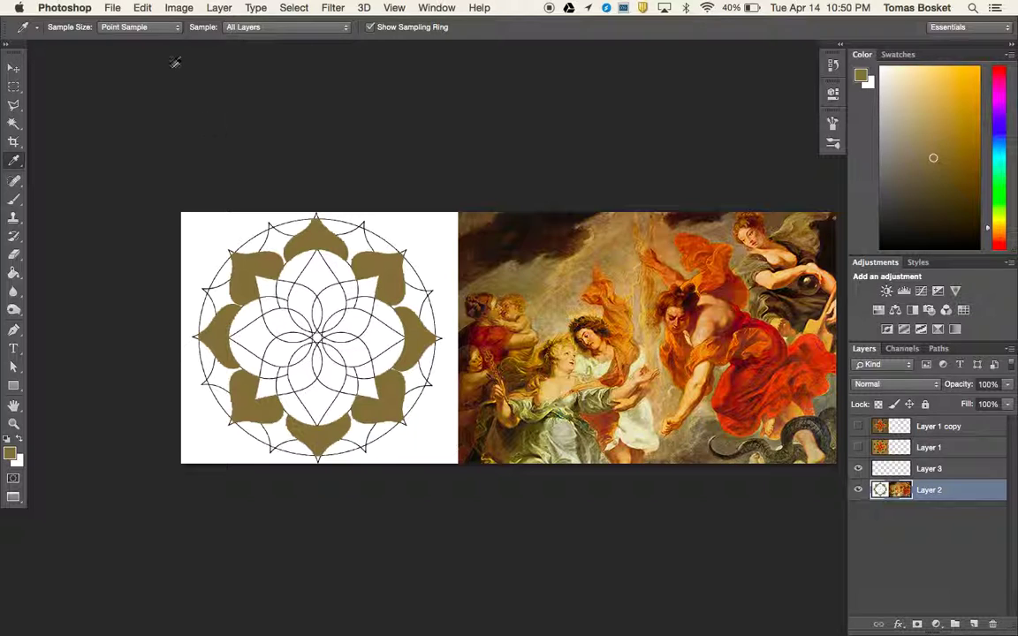
click(141, 8)
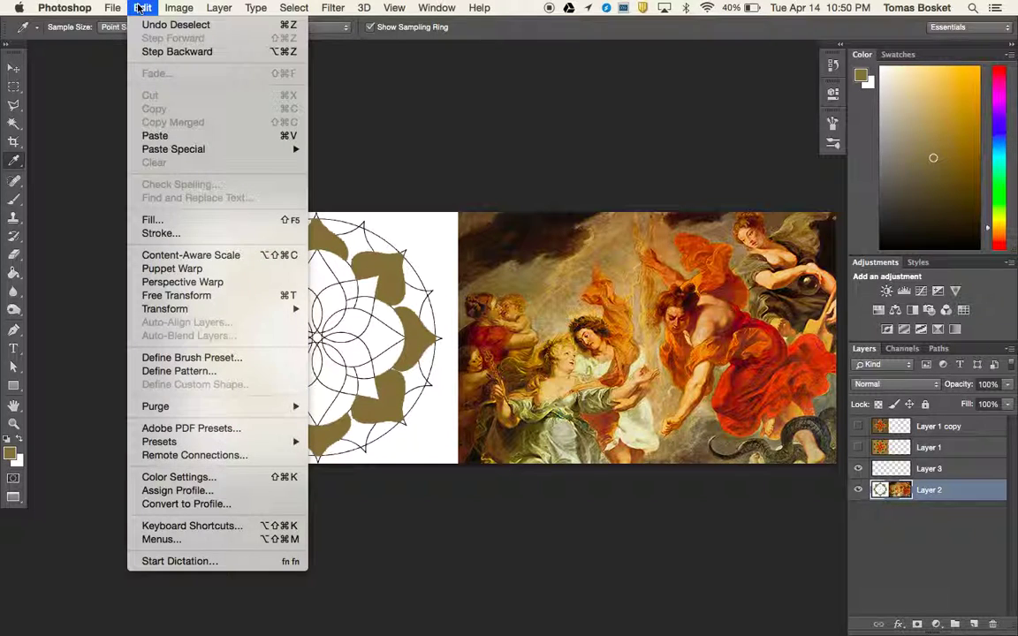
mouse_move(293, 8)
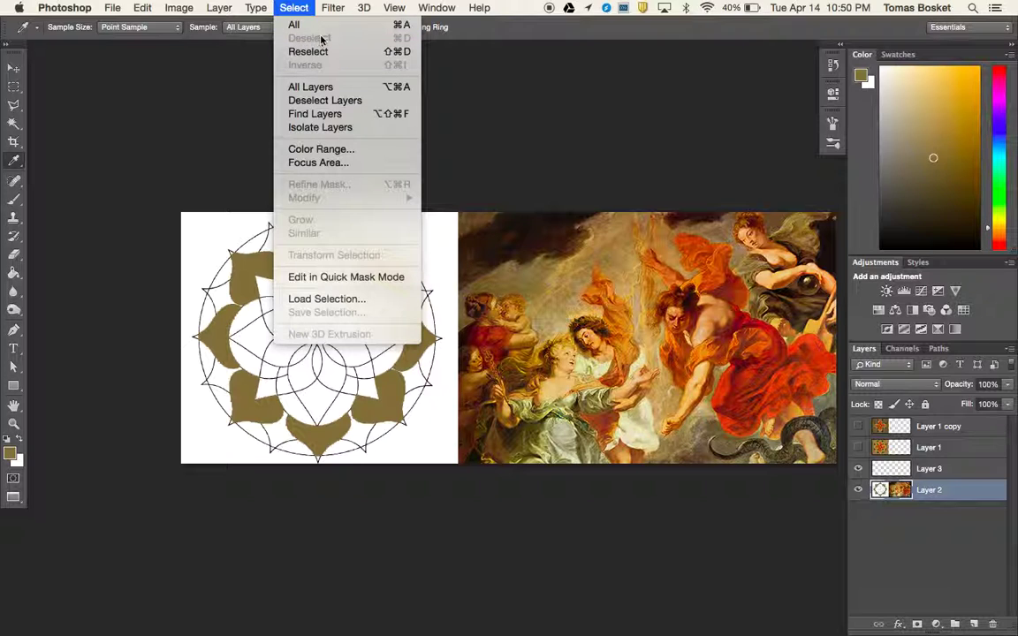
click(243, 149)
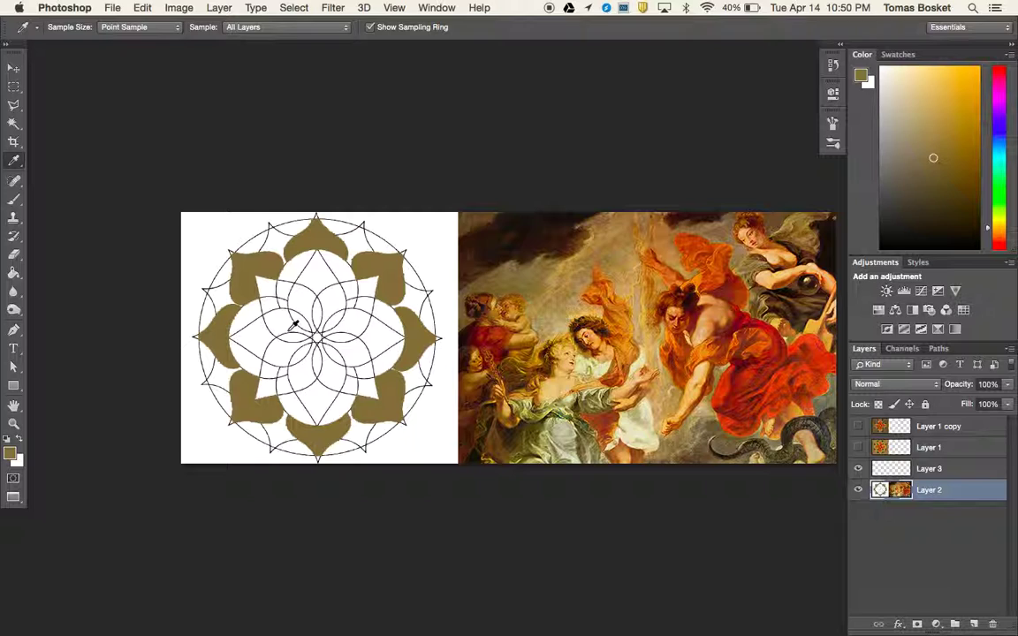
Select the eight white pointed shapes between the tan petals together with the Magic Wand.
key(w)
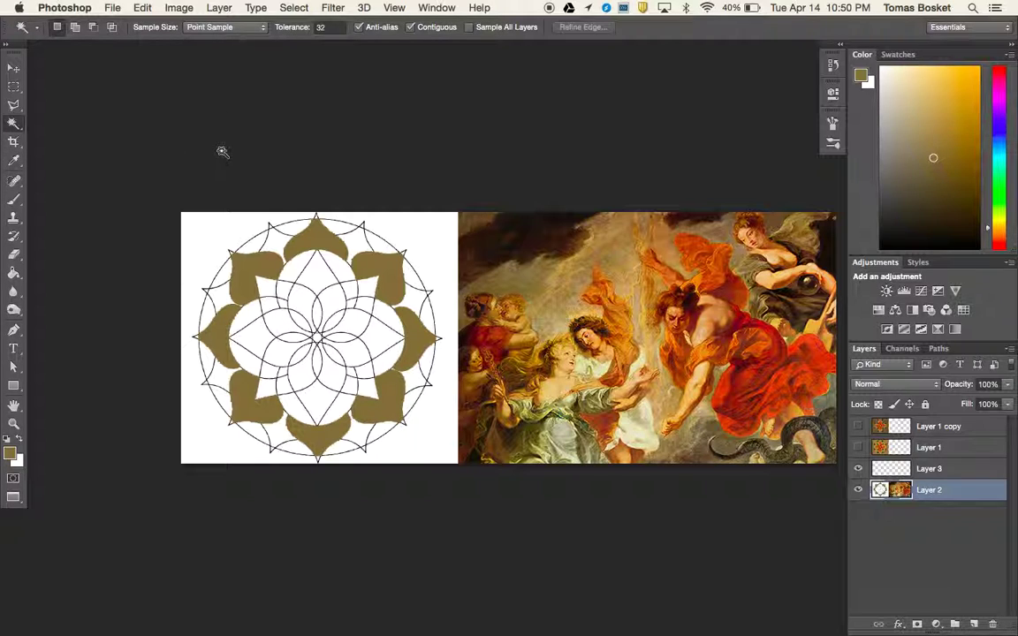
click(275, 238)
click(361, 247)
click(416, 292)
click(417, 380)
click(359, 425)
click(277, 439)
click(211, 359)
click(199, 288)
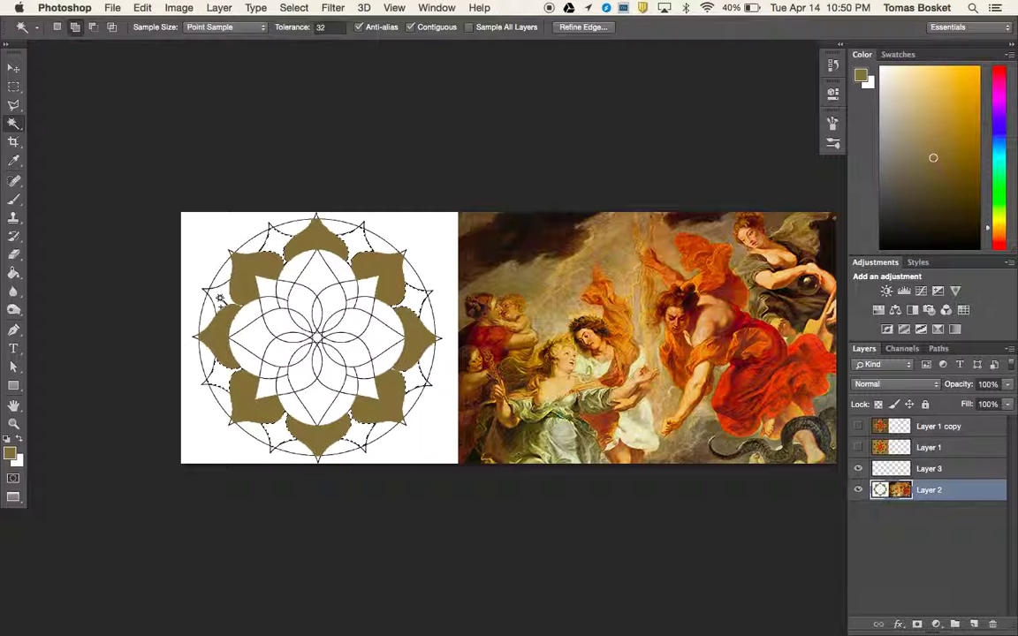
Expand the selection of the eight pointed shapes between the tan petals by 1 pixel.
click(293, 7)
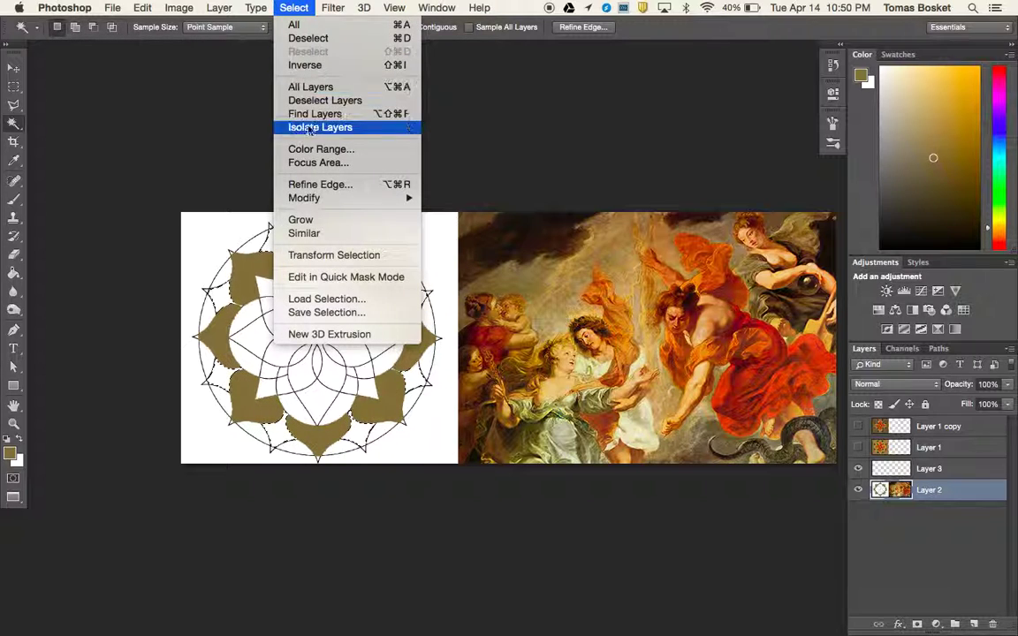
mouse_move(405, 198)
click(442, 224)
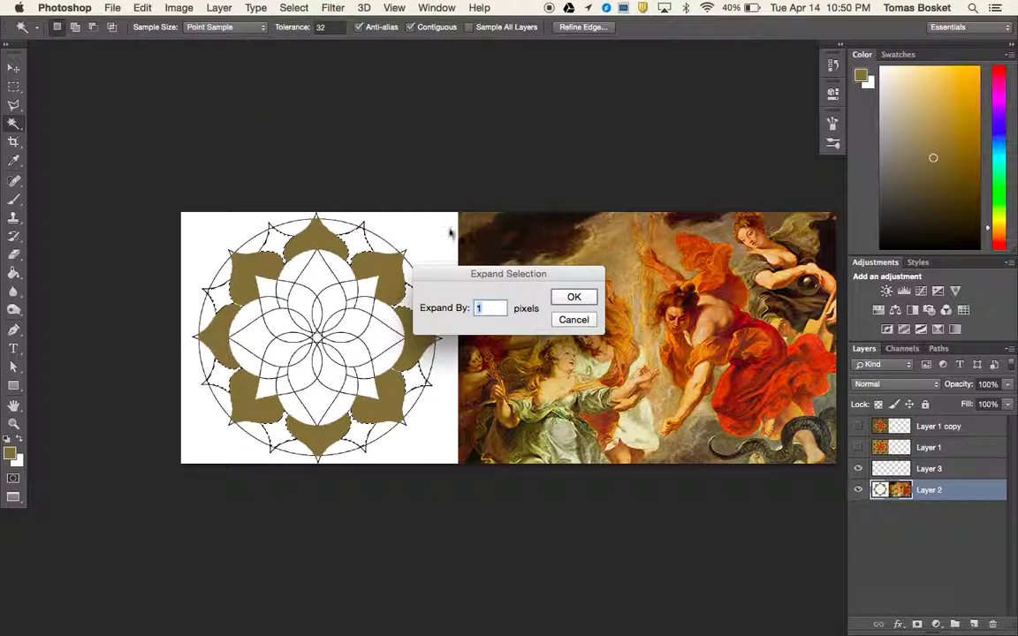
click(570, 297)
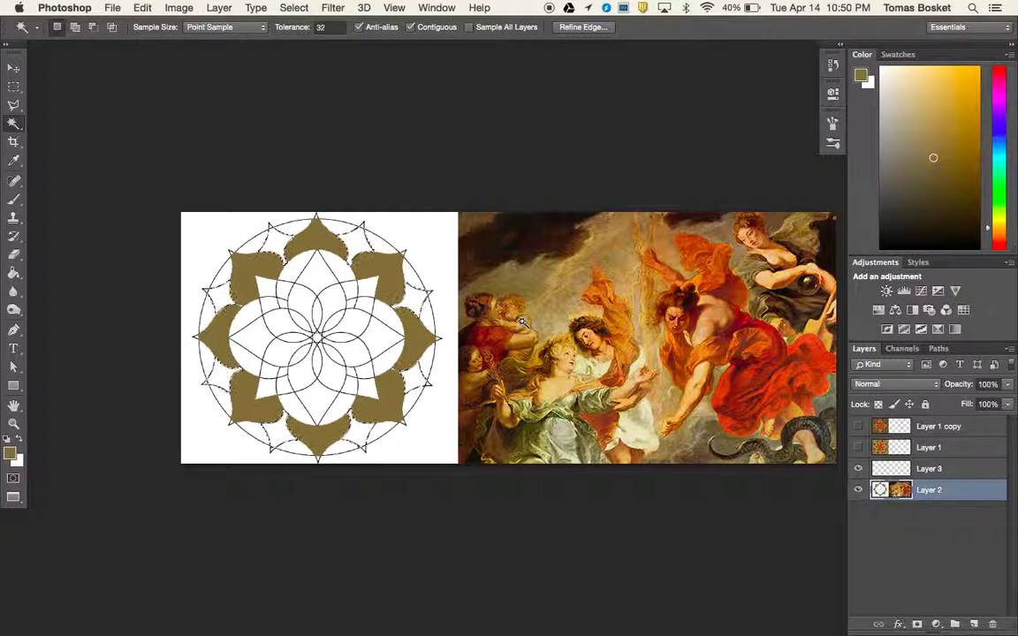
Sample a golden orange from the painting's red-clad mother and child group, fill the selected pointed shapes with it, and deselect.
key(i)
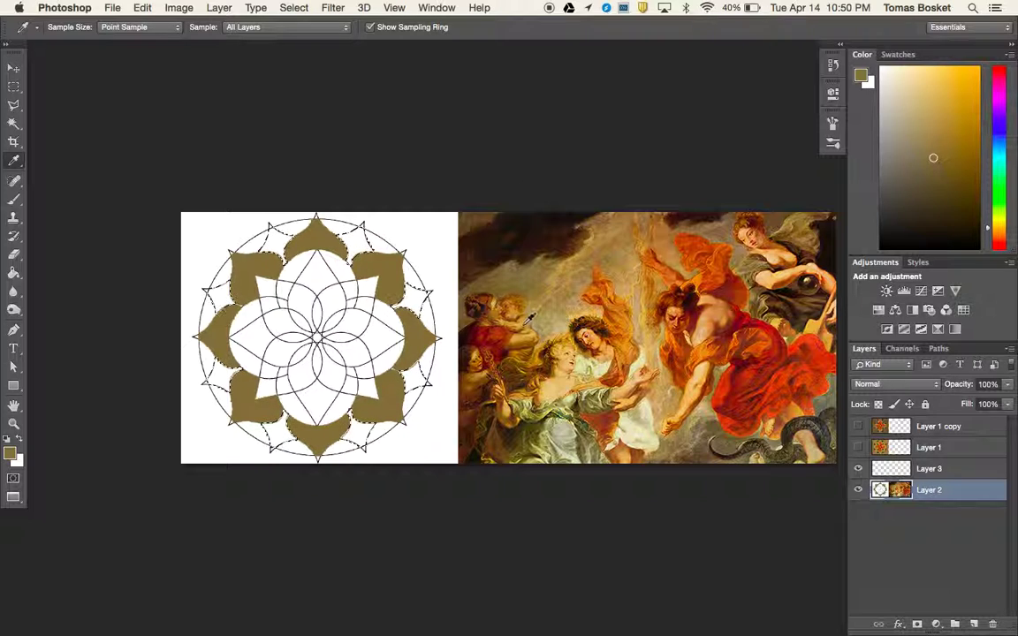
click(528, 314)
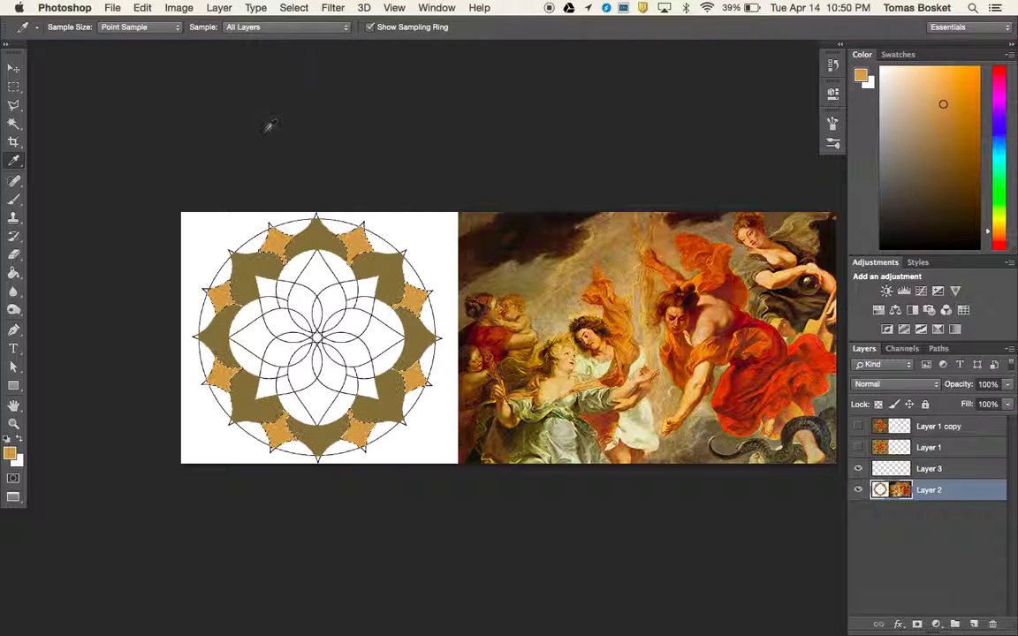
key(super+d)
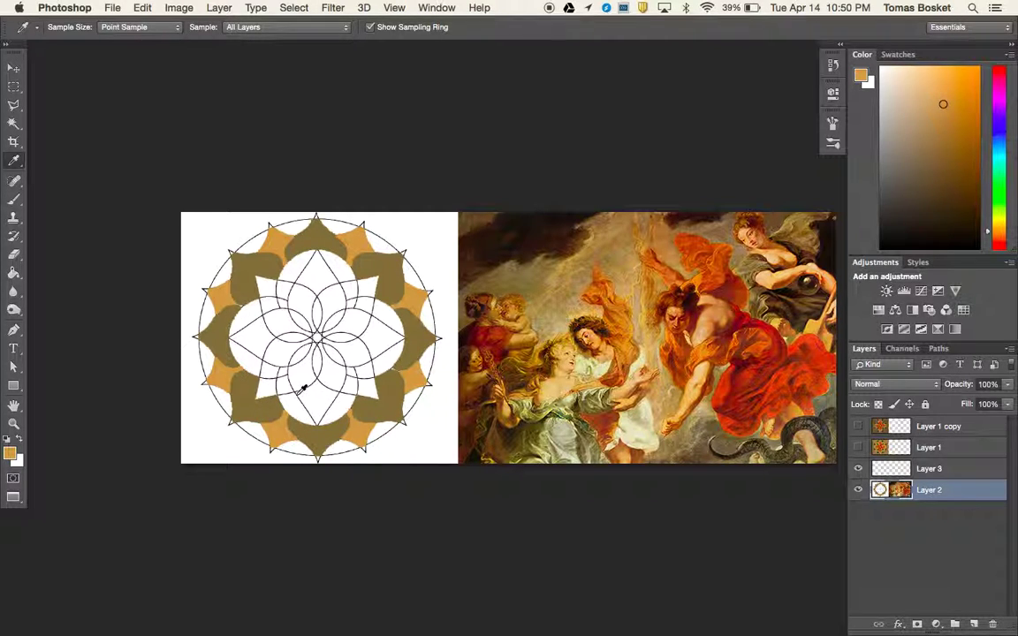
key(super+equal)
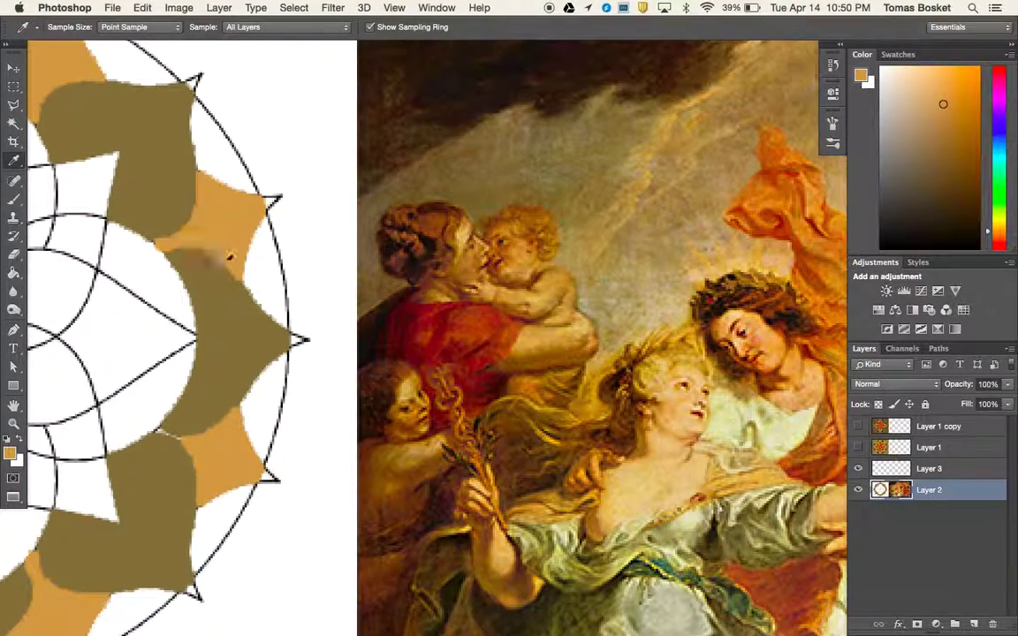
key(super+minus)
key(super+minus)
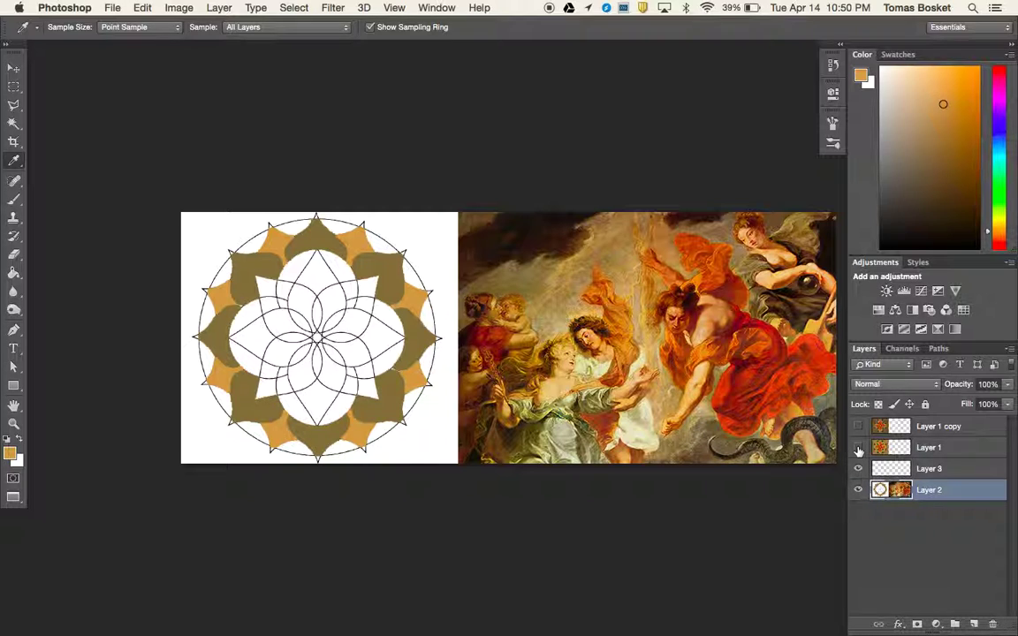
Examine the finished mandala versions on Layer 1 and Layer 1 copy, hide both again, and check what Layer 2 contains.
click(859, 449)
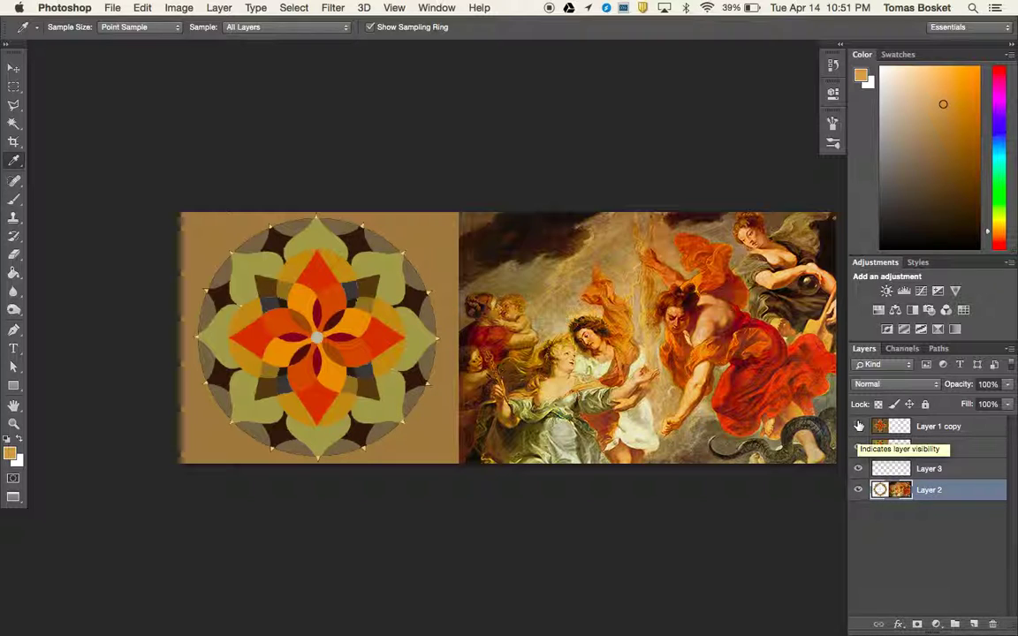
click(858, 426)
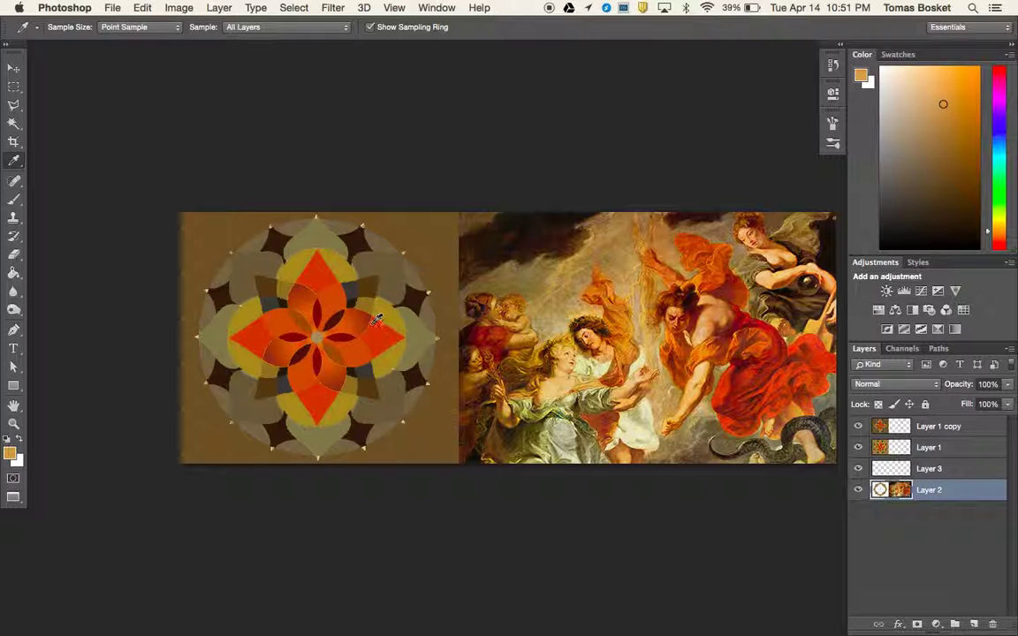
click(859, 428)
click(858, 427)
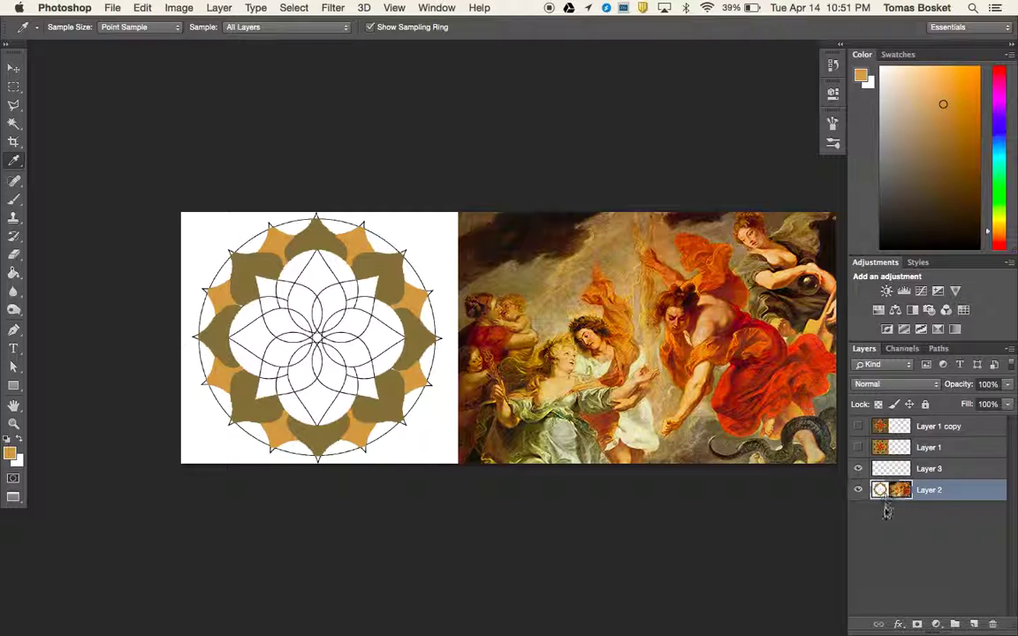
click(857, 490)
click(857, 489)
Select the four kite-shaped petal tips of the mandala's inner flower together on Layer 2 with the Magic Wand.
click(939, 473)
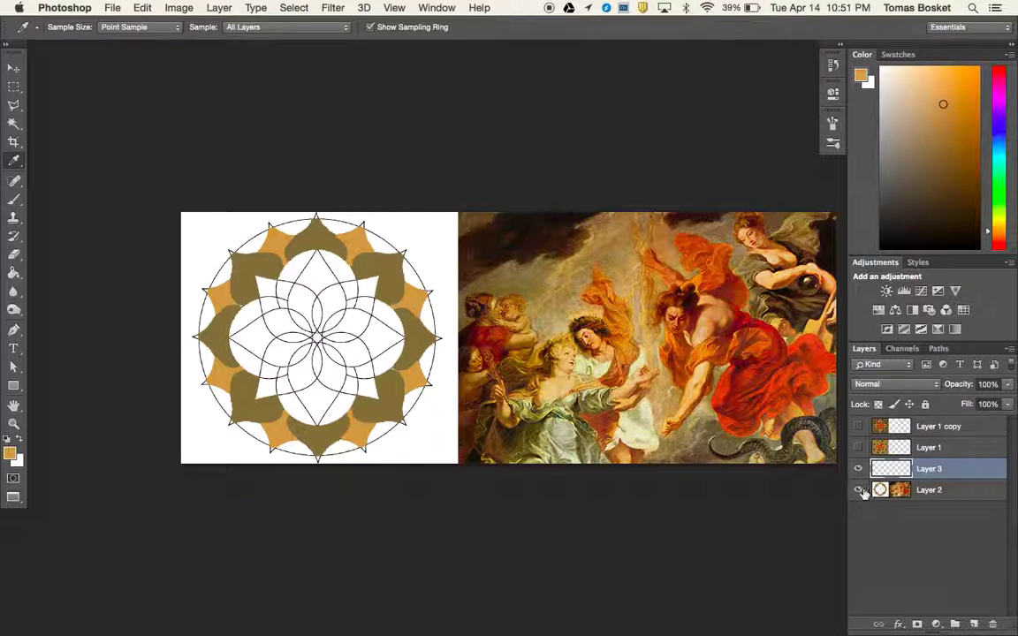
click(928, 490)
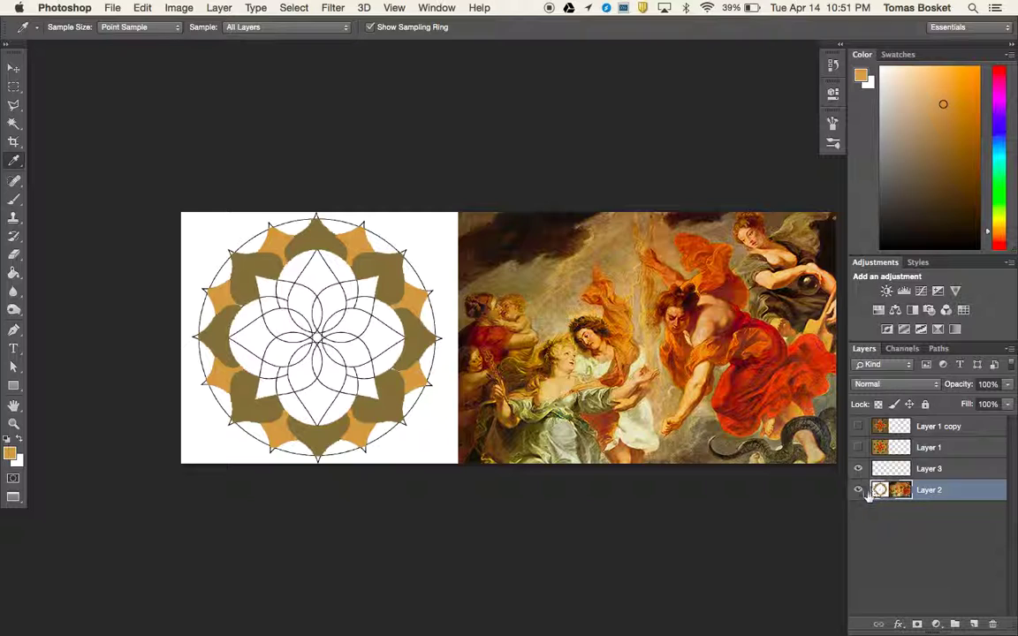
key(w)
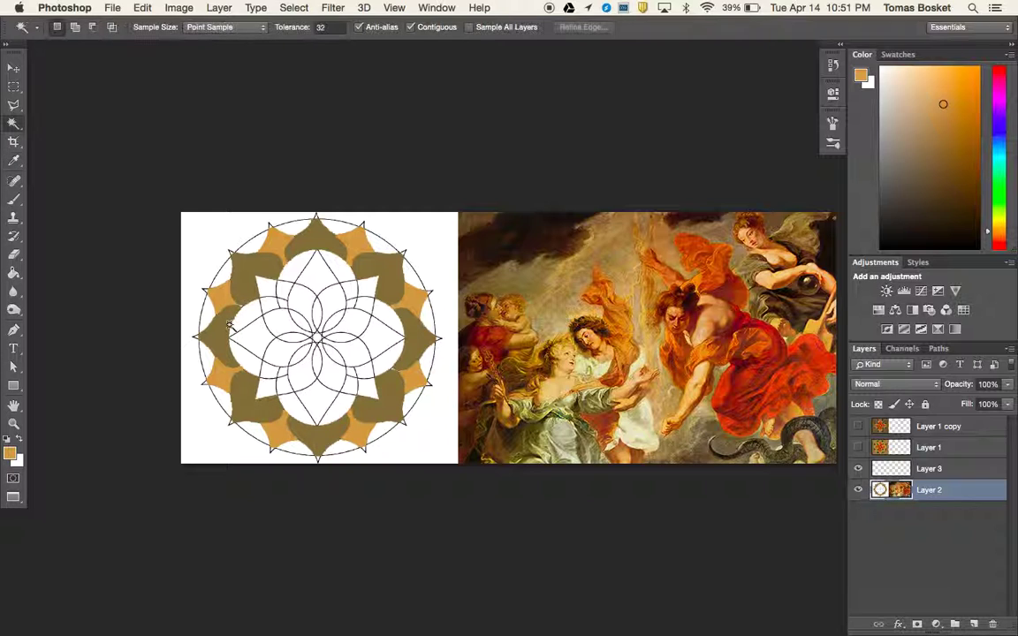
click(256, 340)
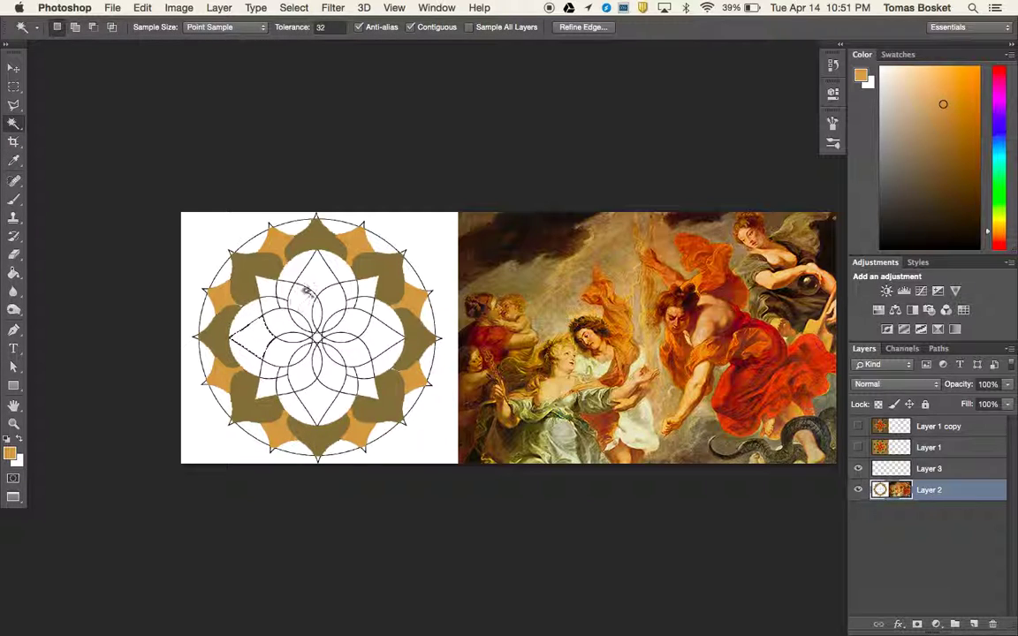
shift+click(317, 281)
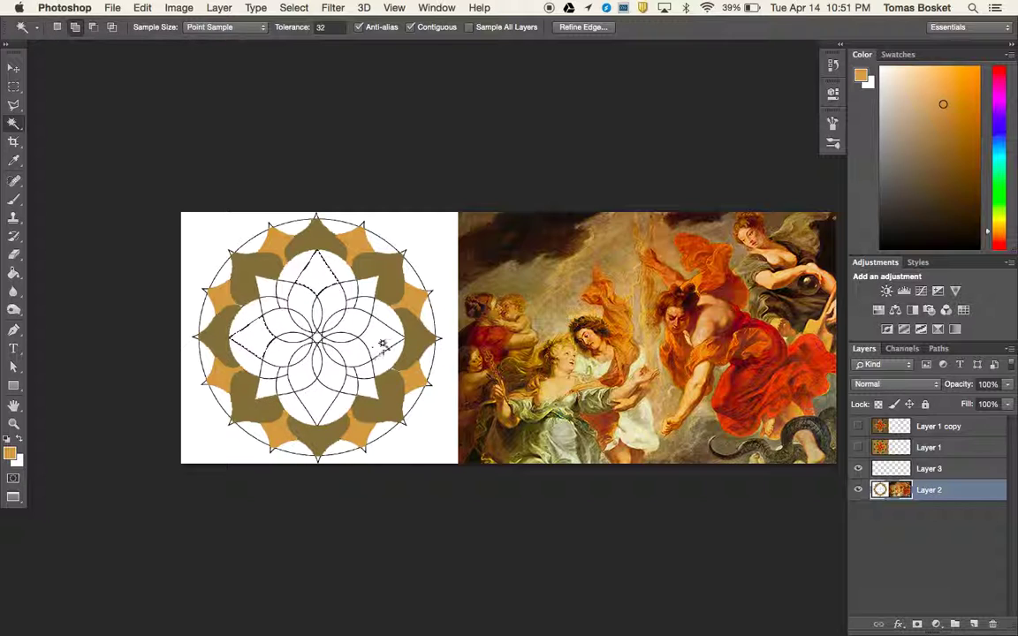
shift+click(318, 406)
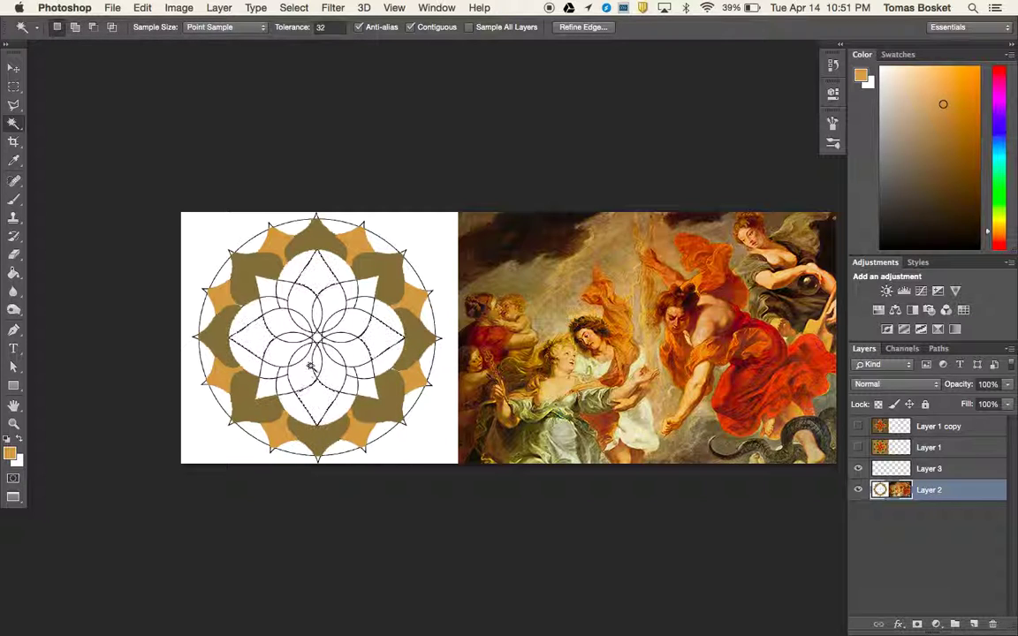
Sample a red-orange from the painting and fill the four selected kite shapes with it on Layer 3.
click(927, 470)
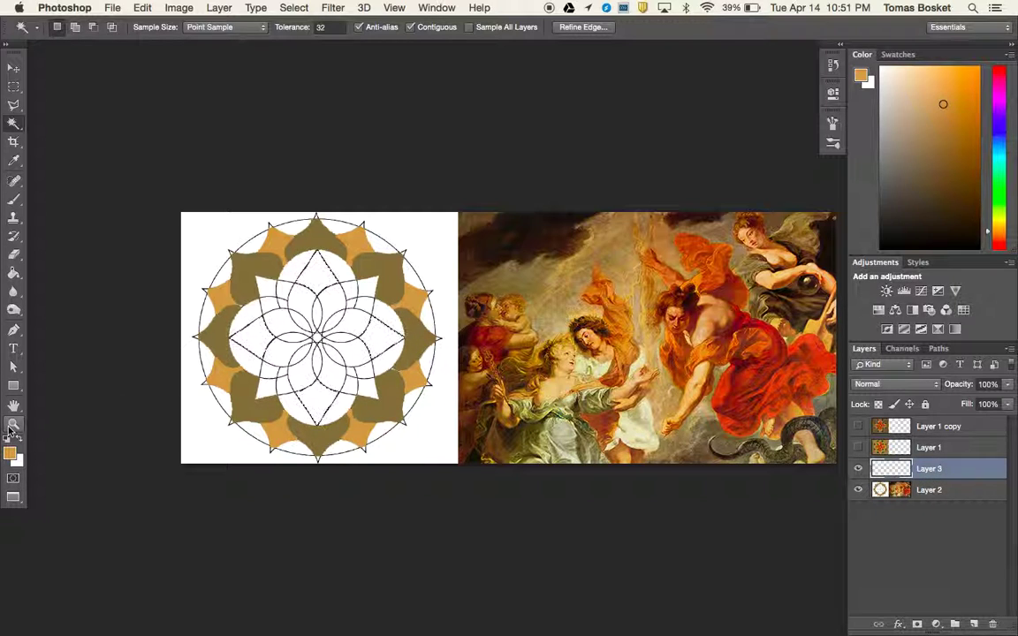
click(13, 160)
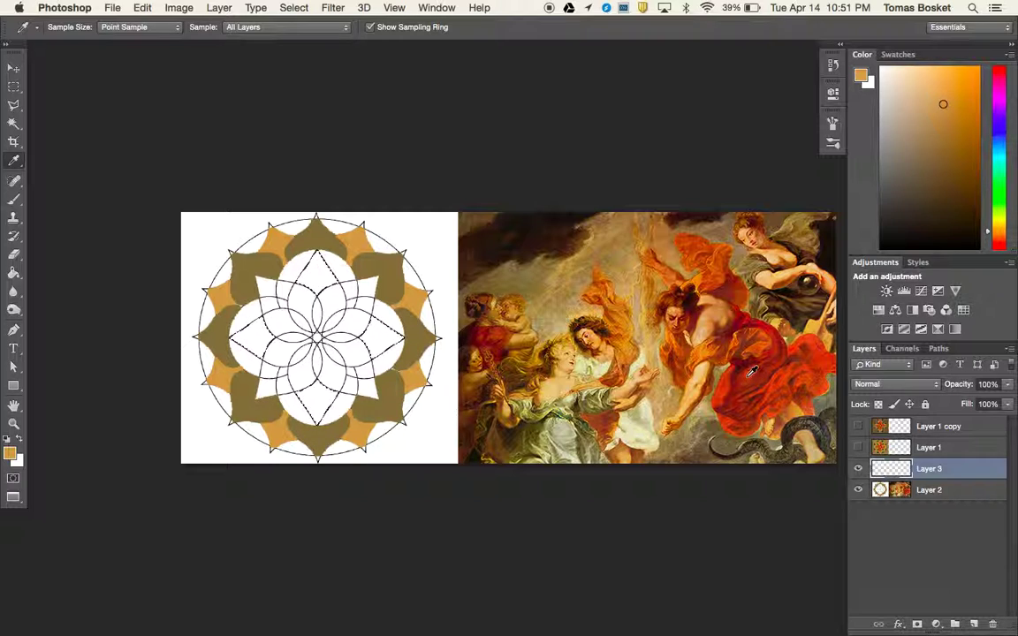
click(672, 343)
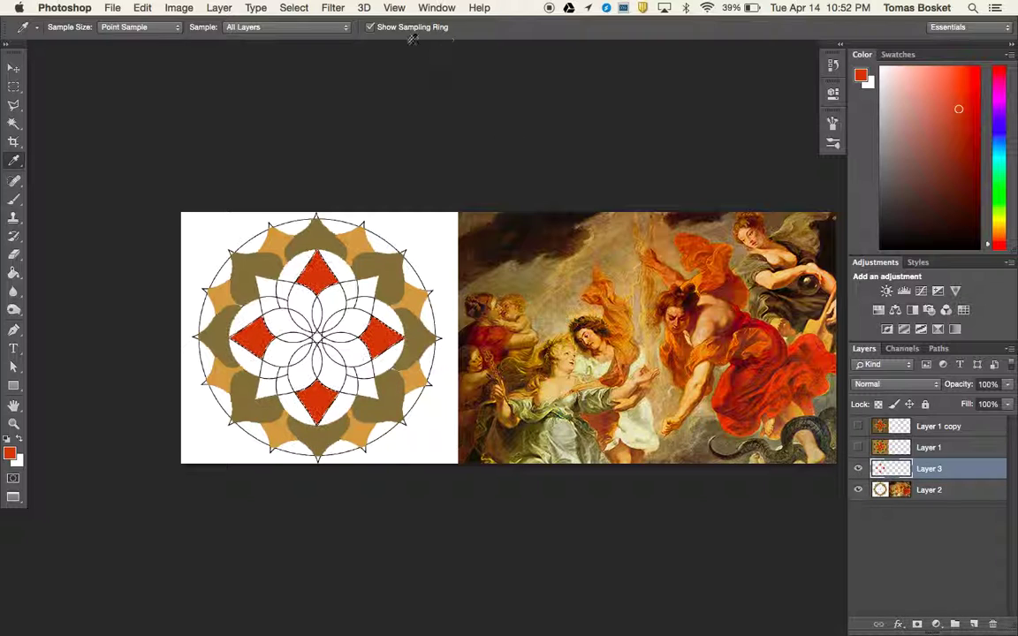
click(294, 8)
mouse_move(363, 200)
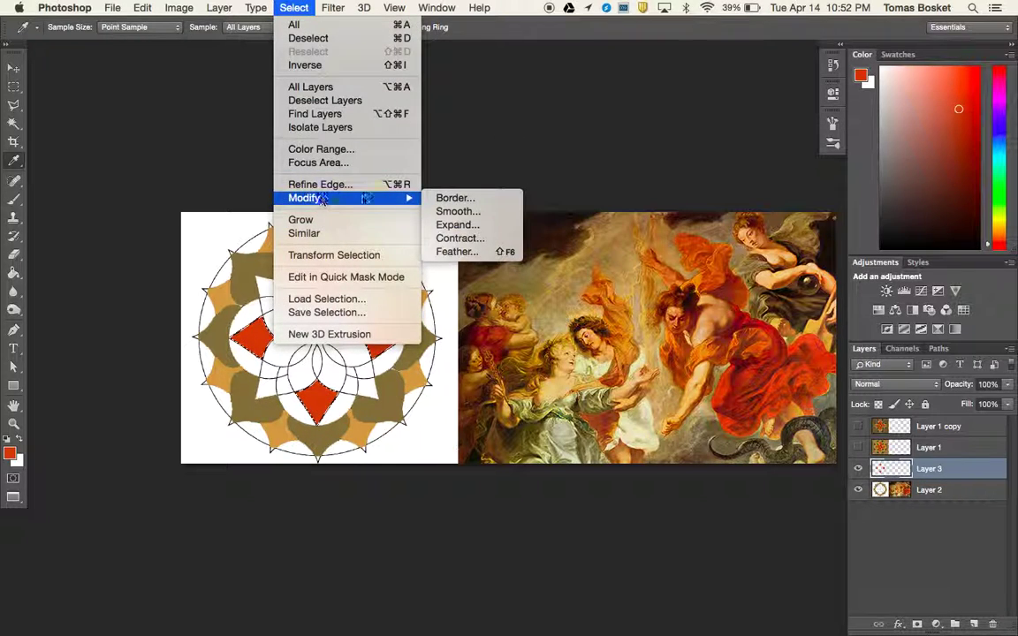
click(454, 174)
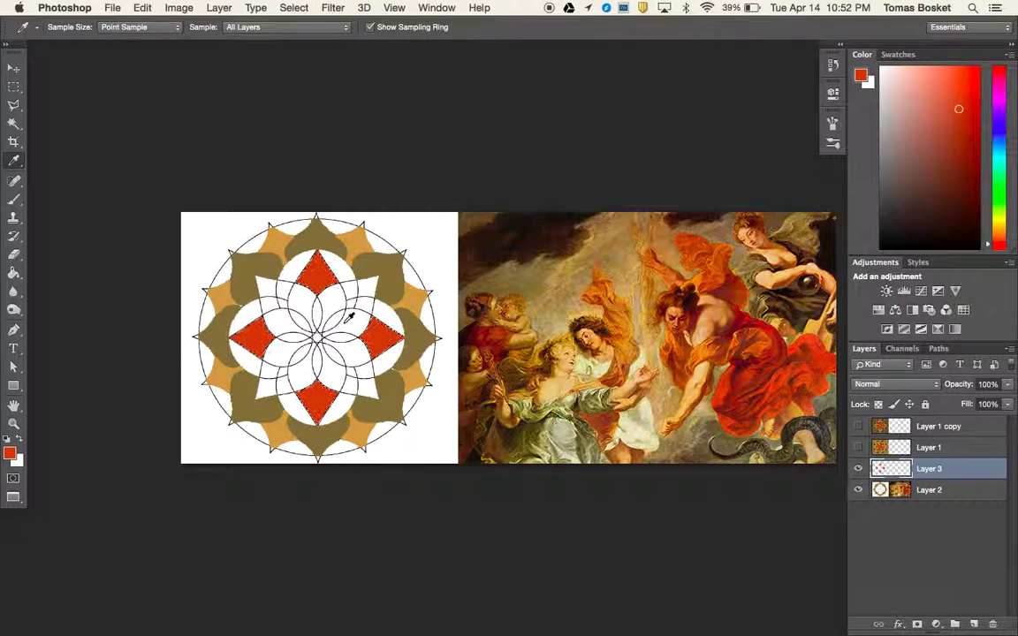
Deselect the kite shapes and isolate Layer 3 by hiding all other layers.
key(super+d)
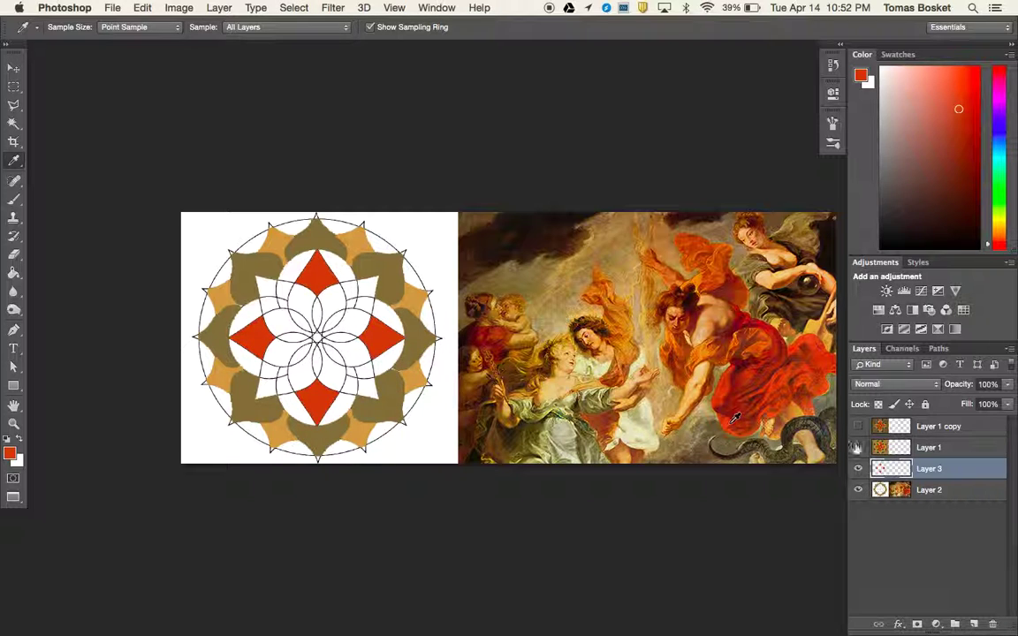
click(859, 470)
click(858, 469)
alt+click(857, 469)
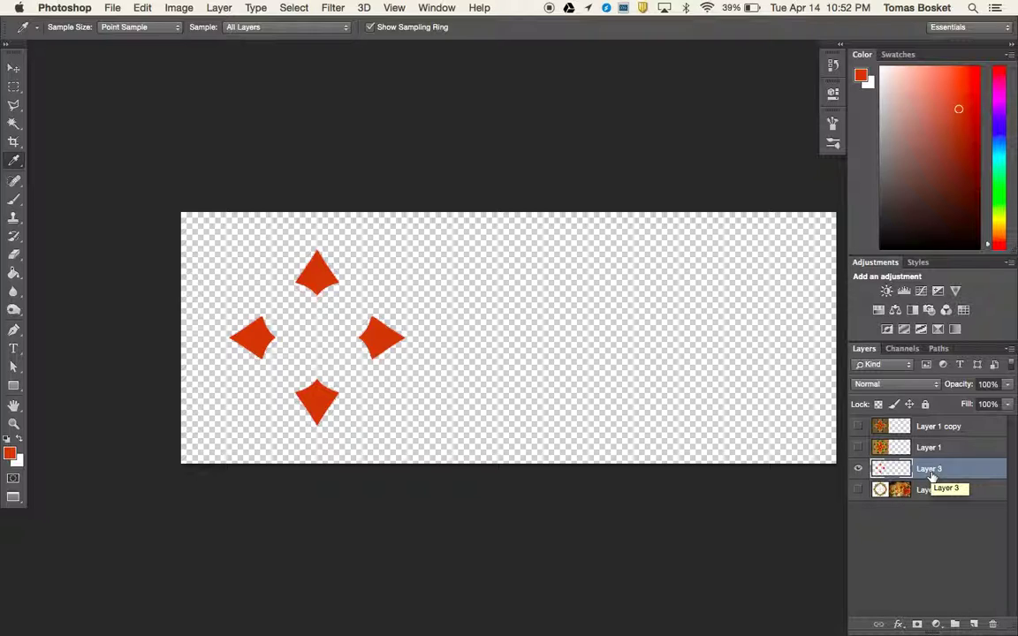
Create a new layer named Layer 4 and move it directly beneath Layer 3.
key(super+shift+n)
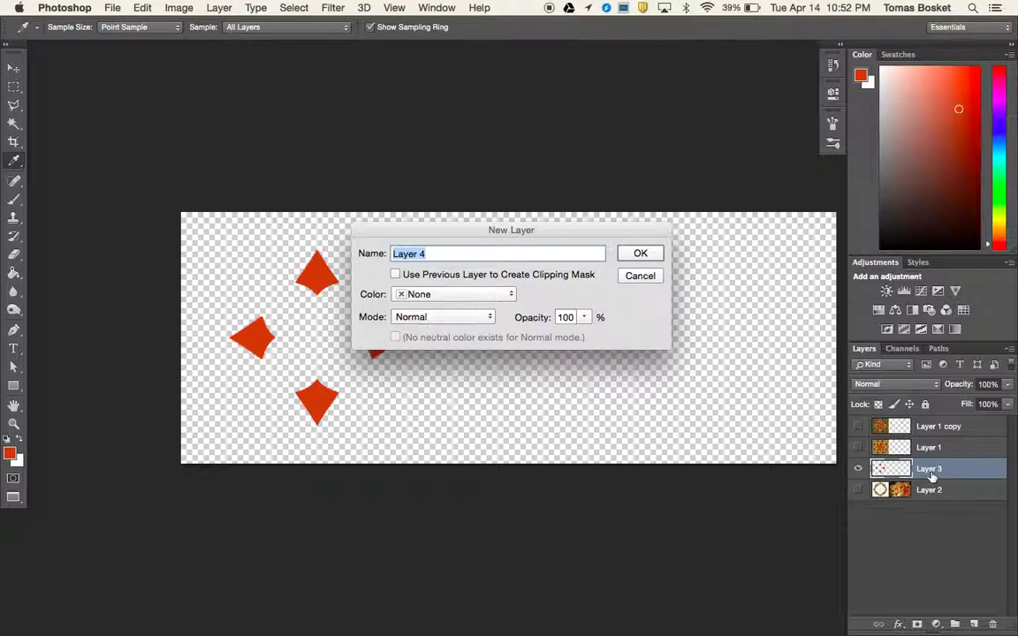
key(Return)
drag(927, 465, 923, 490)
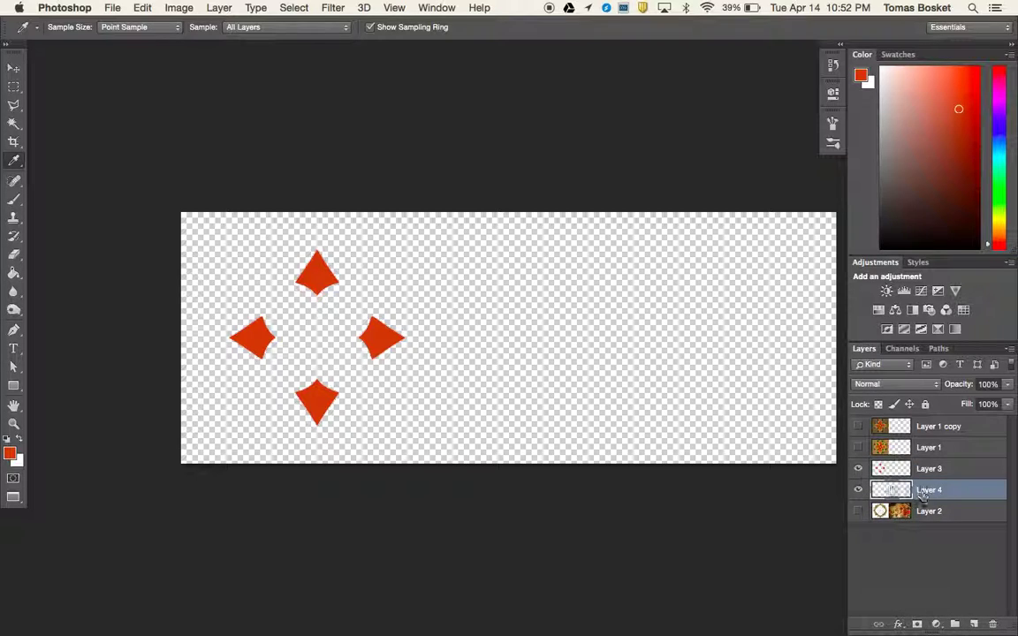
Fill Layer 4 with white and check the backdrop with the red shapes of Layer 3 hidden and shown.
click(16, 440)
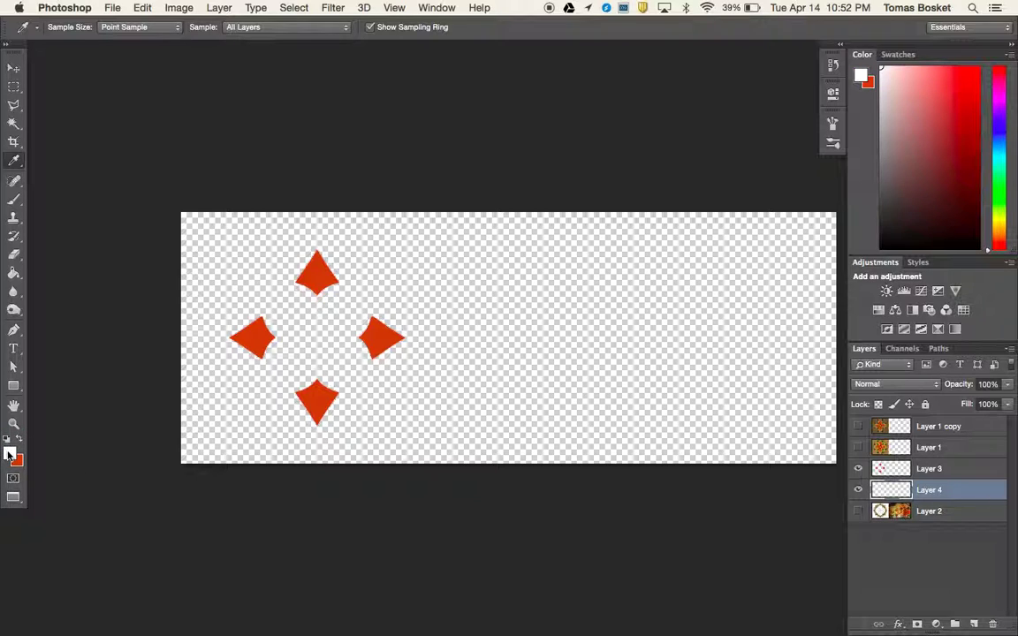
key(alt+BackSpace)
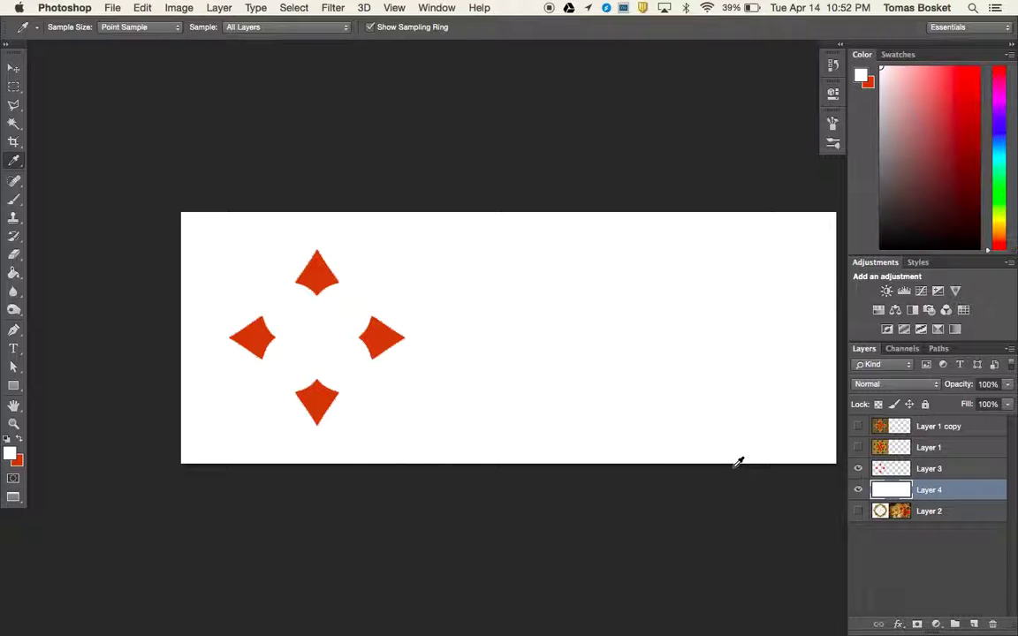
click(857, 469)
click(858, 469)
Set the foreground color to a pale grayish pink in the Color Picker.
click(11, 454)
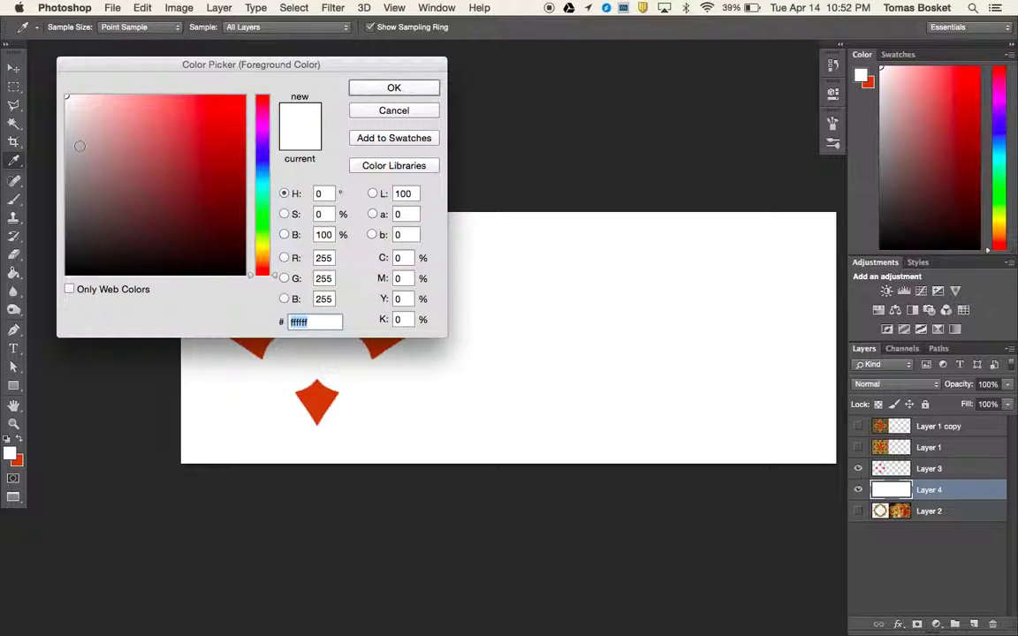
click(77, 129)
click(394, 88)
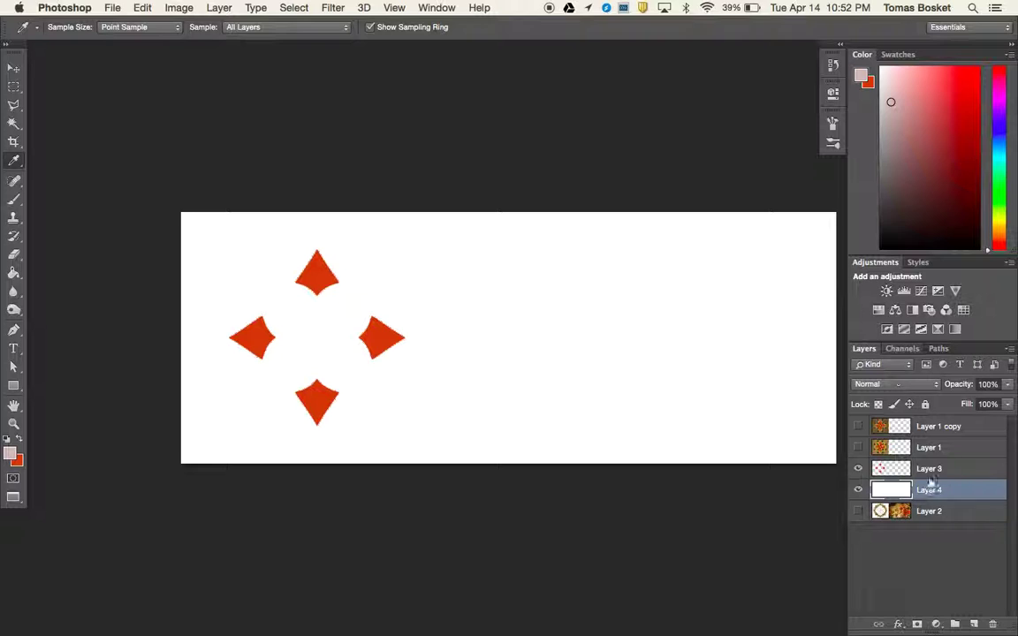
Make Layer 2 visible, sample a tan color from the painting's sky, and fill Layer 4 with it.
click(858, 489)
click(857, 511)
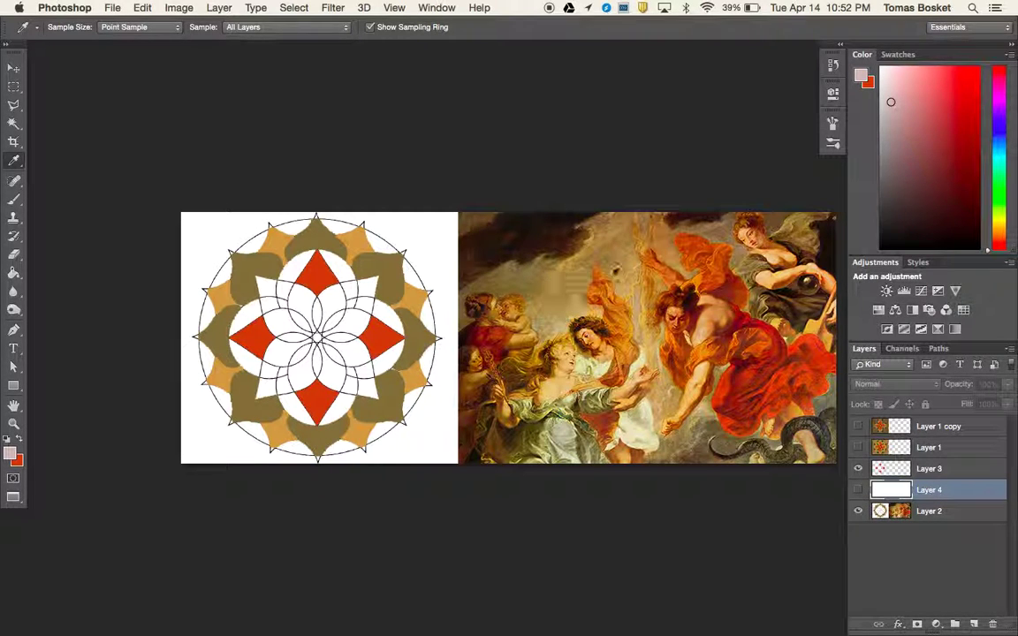
click(557, 240)
click(858, 491)
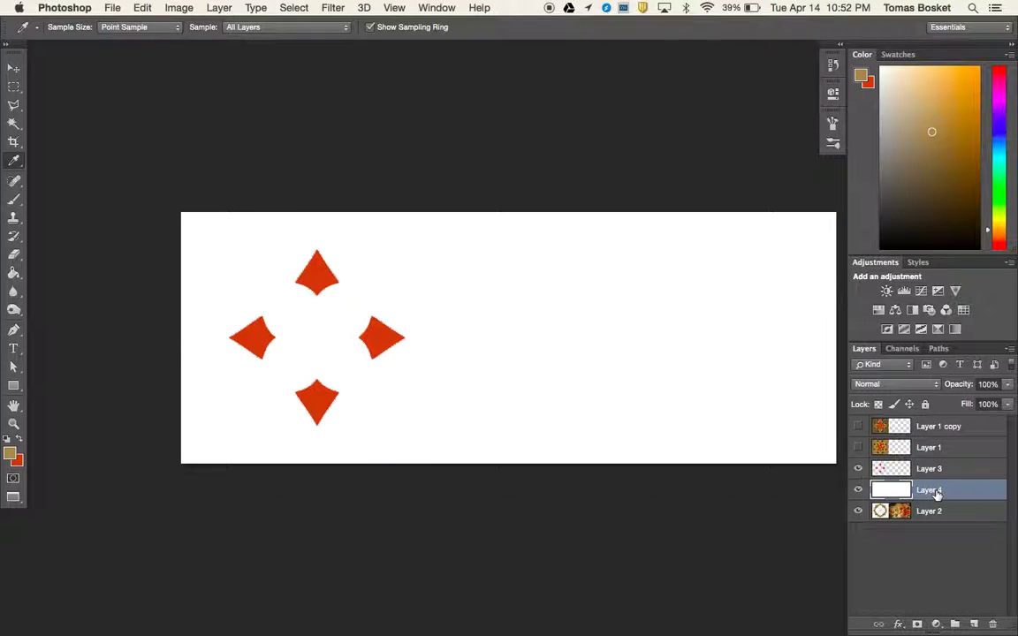
key(alt+BackSpace)
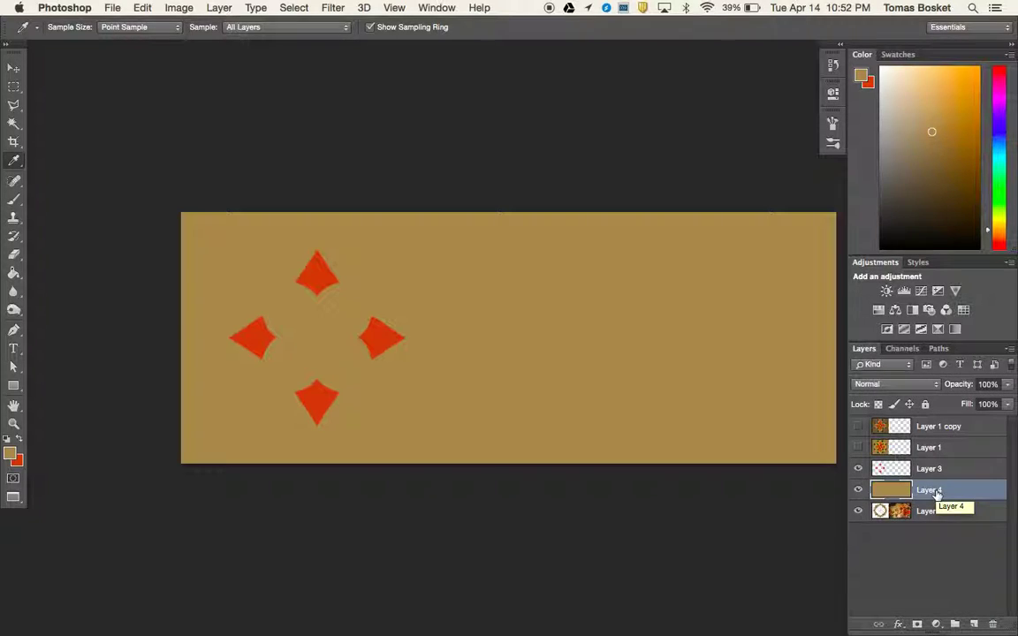
Compare the artwork with and without the tan background, leaving Layer 4 hidden.
click(859, 491)
click(859, 492)
click(858, 492)
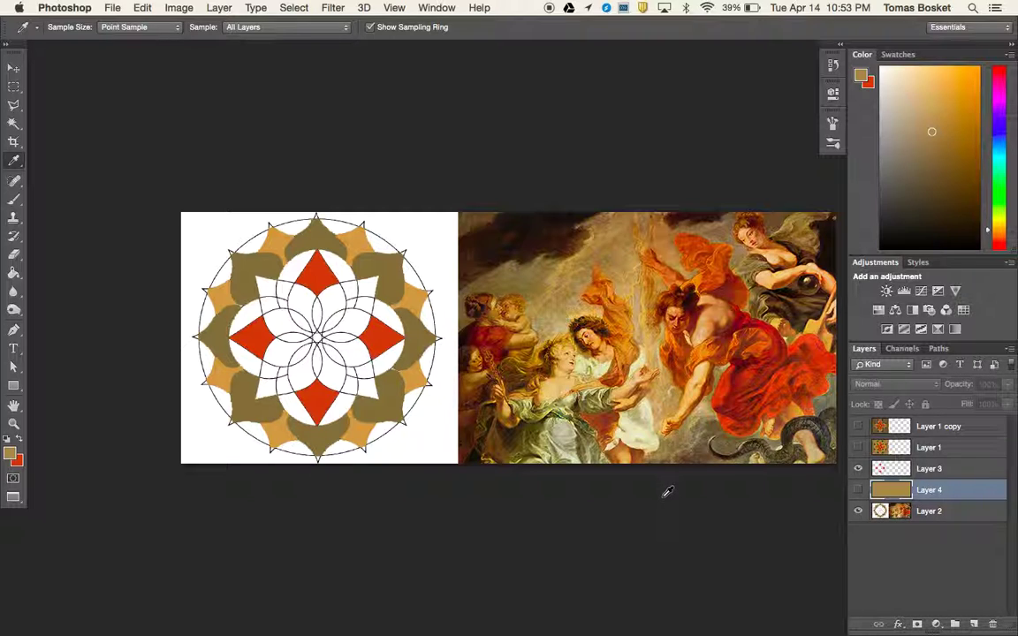
Compare the finished mandalas on Layer 1 and Layer 1 copy, then hide both along with Layer 3.
click(858, 449)
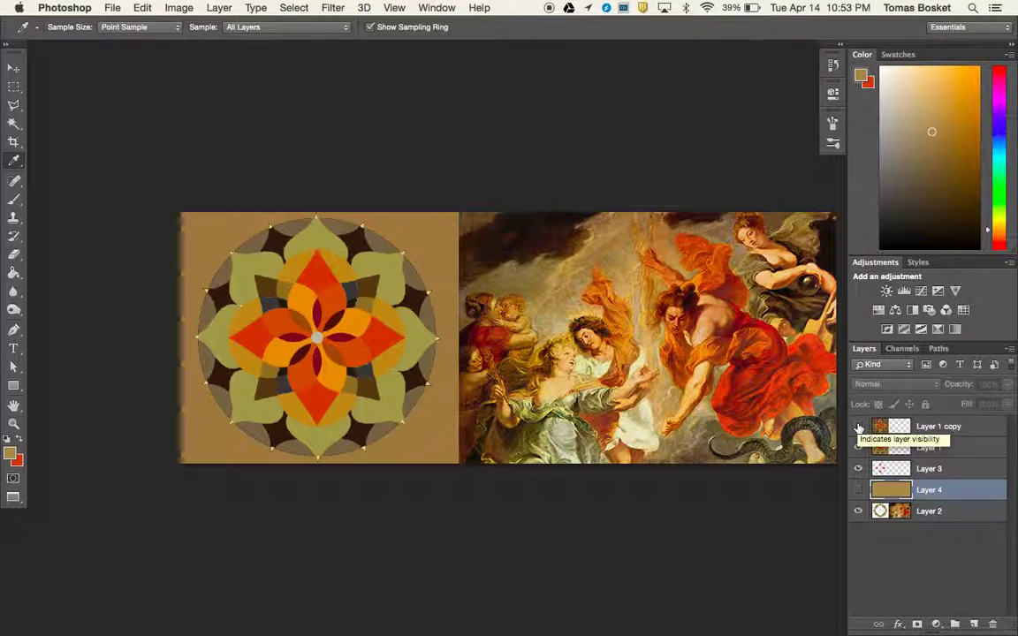
click(858, 427)
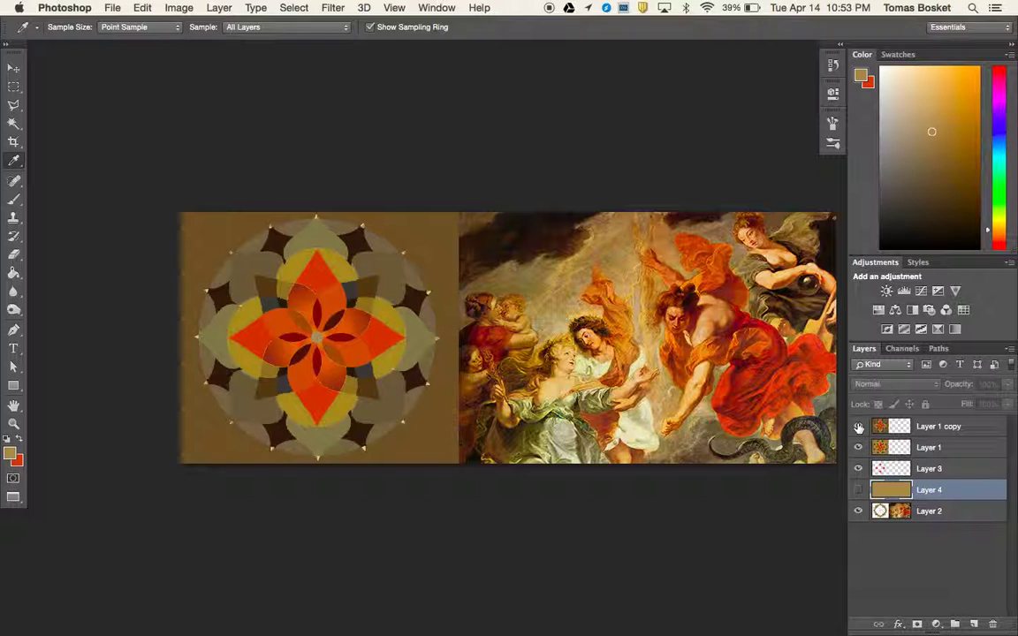
click(858, 427)
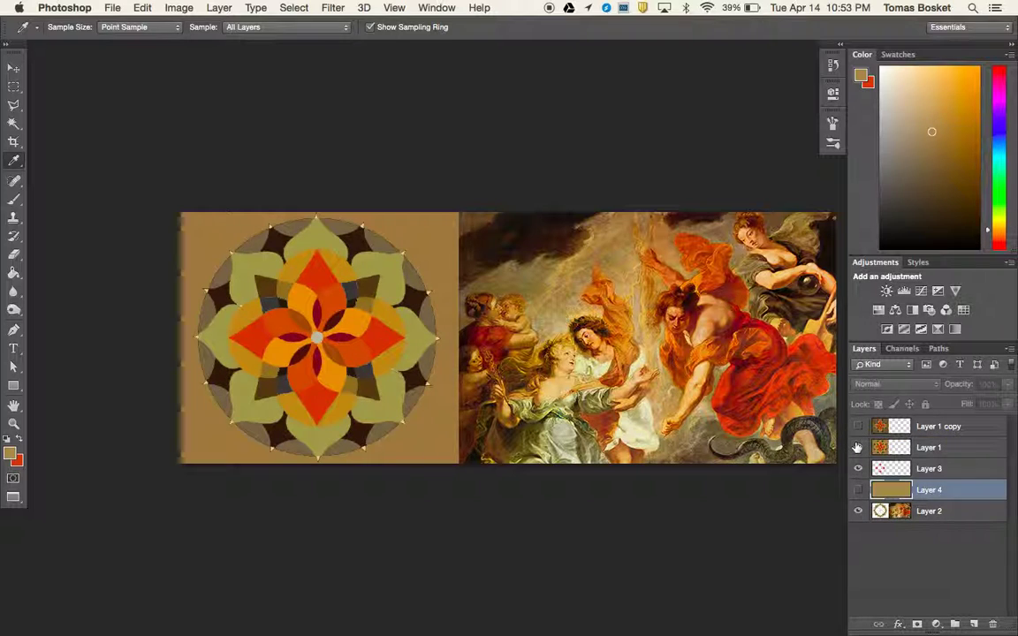
click(858, 448)
click(858, 469)
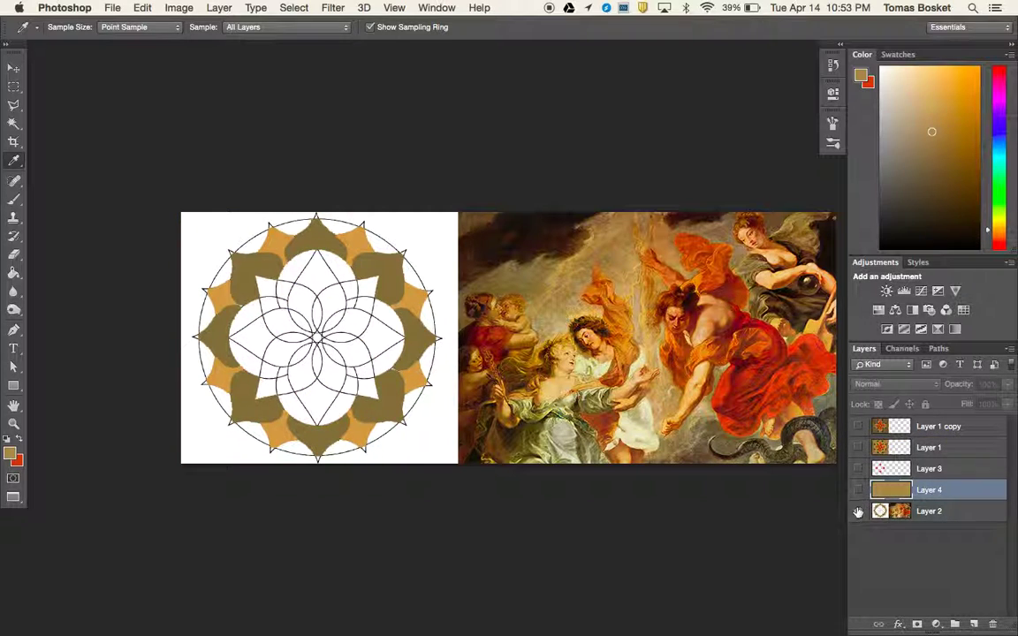